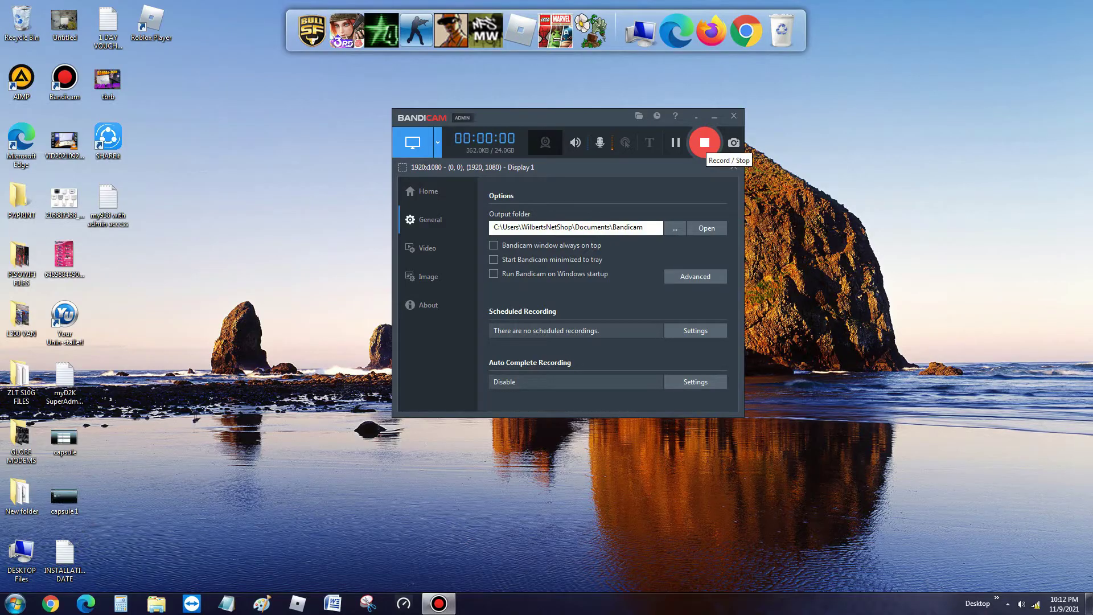
click(714, 116)
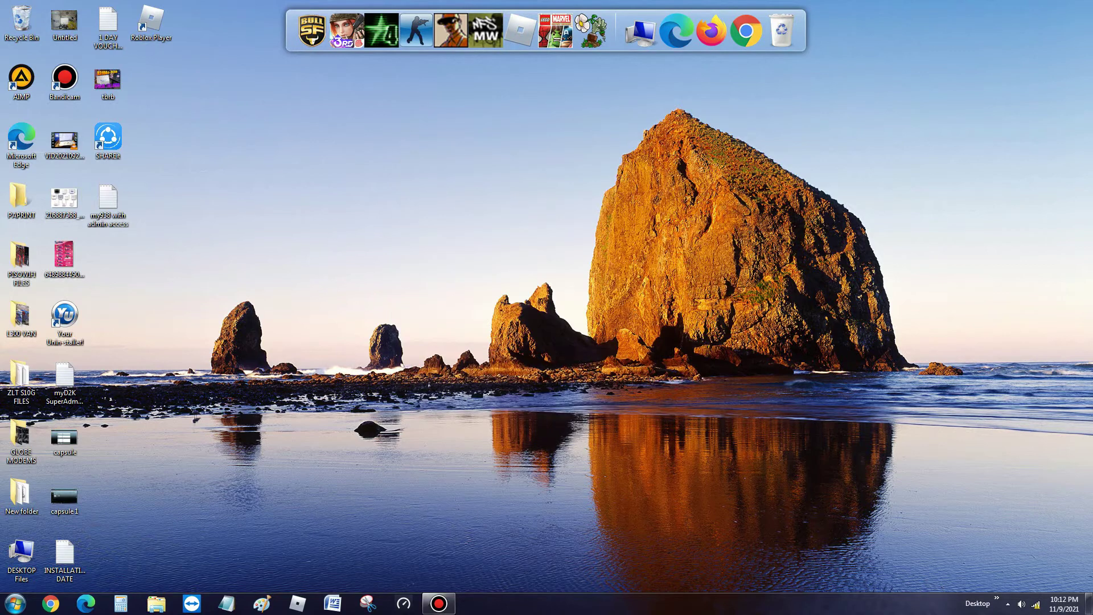
right_click(252, 361)
right_click(280, 395)
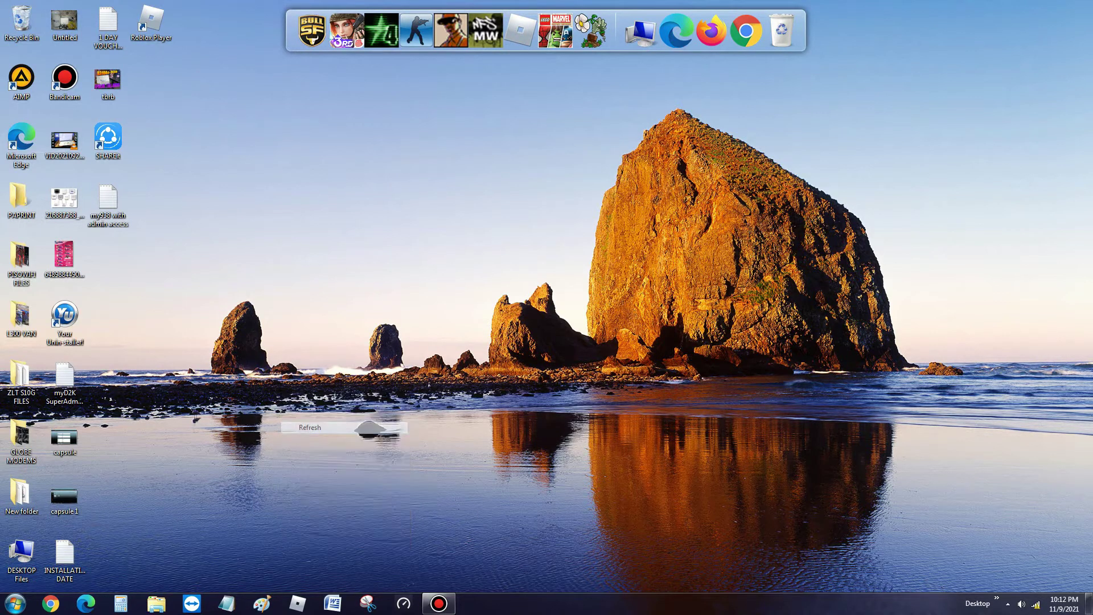
right_click(304, 430)
right_click(309, 366)
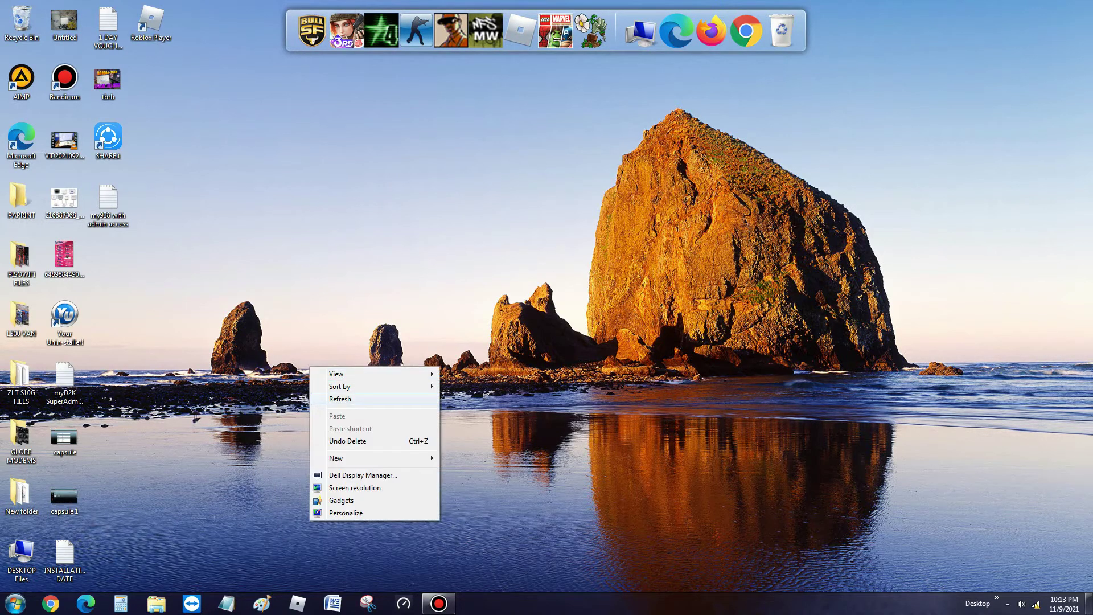
right_click(330, 400)
right_click(353, 283)
right_click(369, 309)
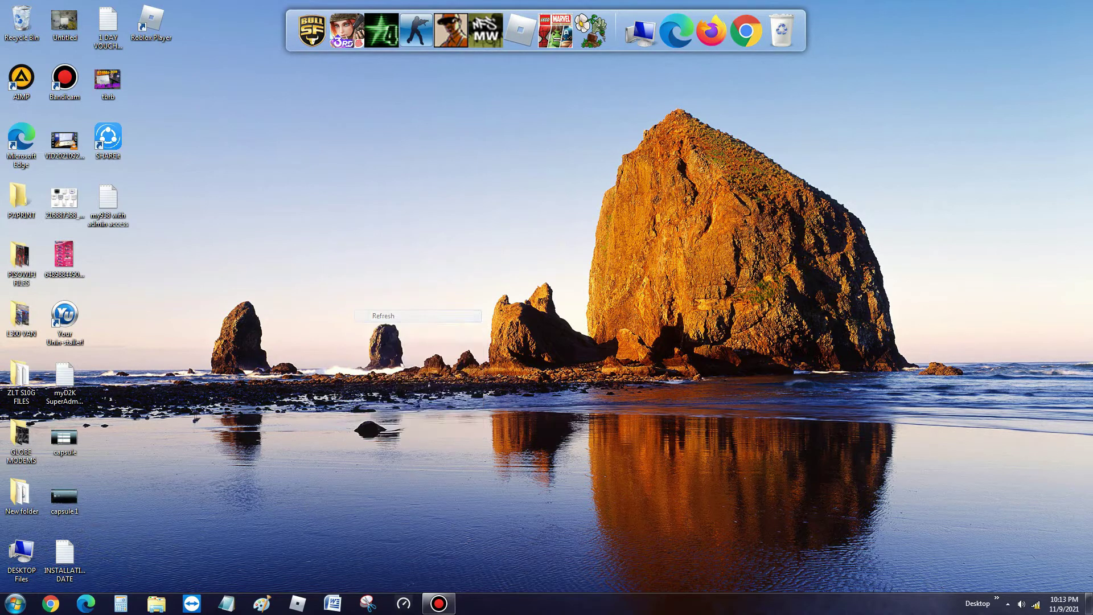
right_click(386, 345)
click(416, 377)
Step: Check the list of available wireless networks and the connection status of the Tenda network
click(1036, 605)
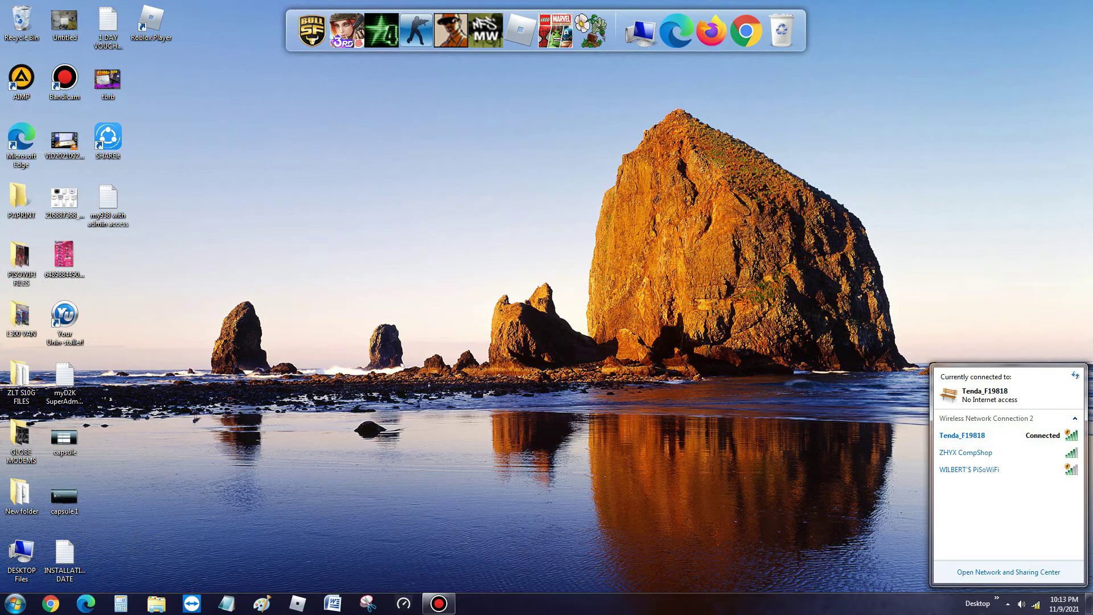
click(1036, 604)
click(1036, 605)
right_click(434, 402)
right_click(476, 433)
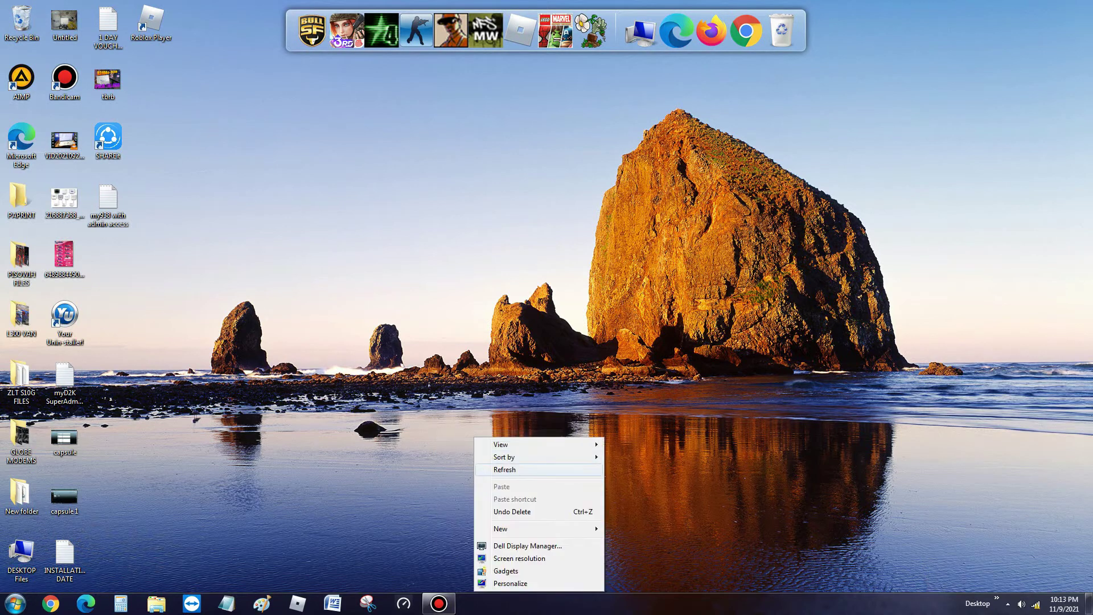
click(473, 430)
click(1036, 605)
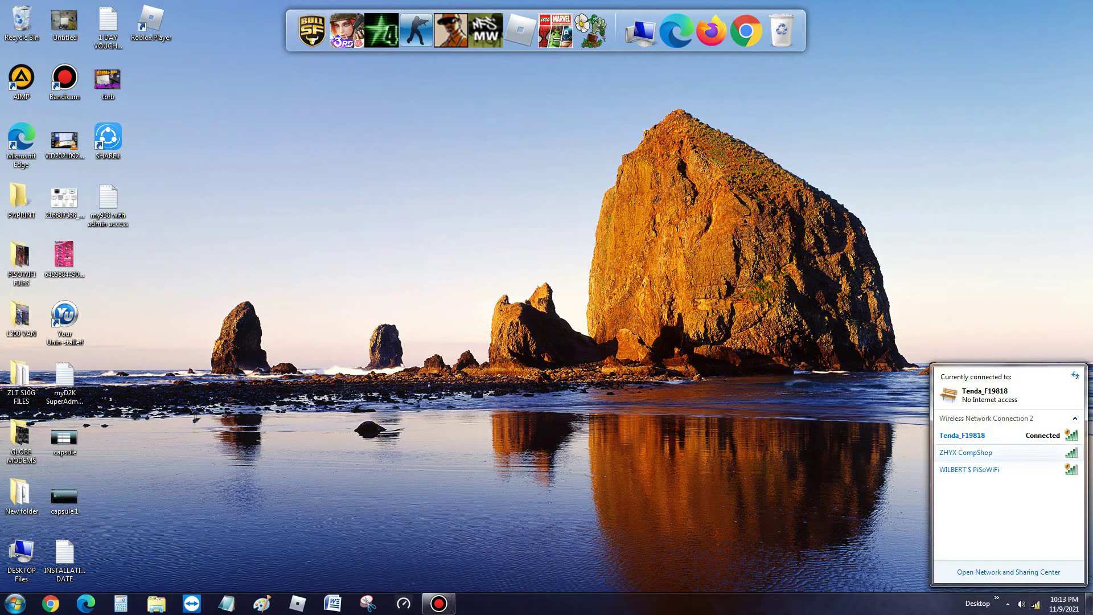
Step: Open the router's setup page at 192.168.0.1 in Chrome
click(50, 604)
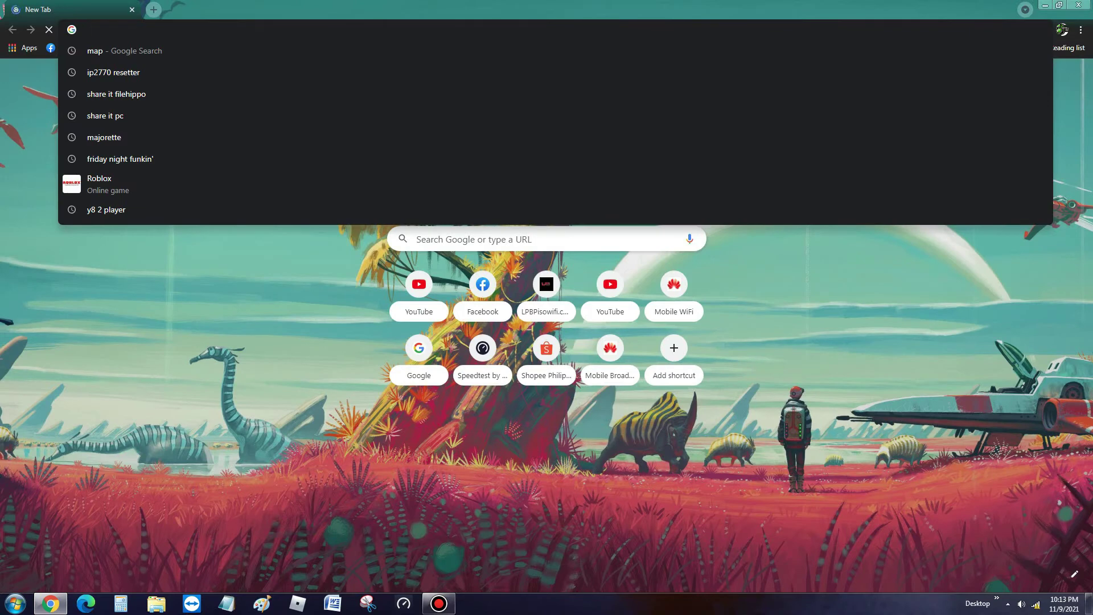
text(192.168.0.)
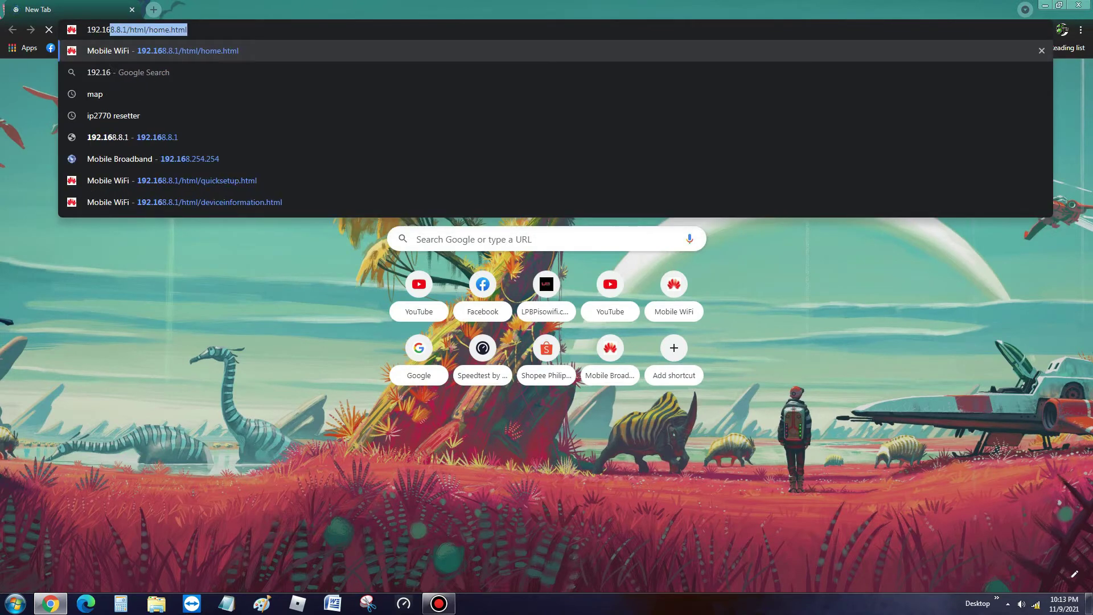
text(1)
key(Return)
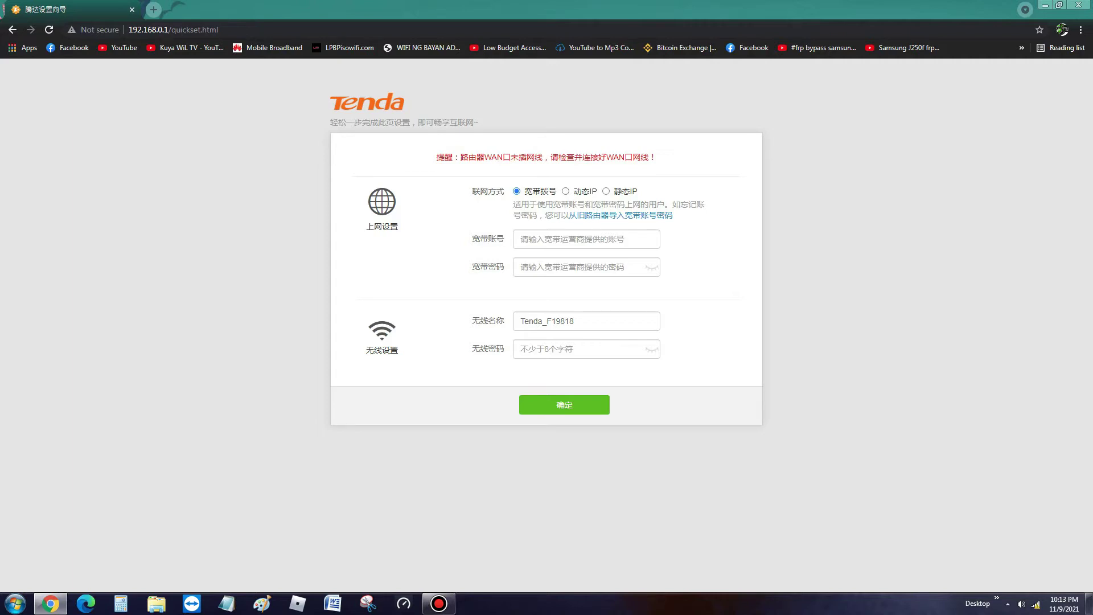
Step: Choose dynamic IP (动态IP) as the connection type and submit the router's quick setup
click(565, 191)
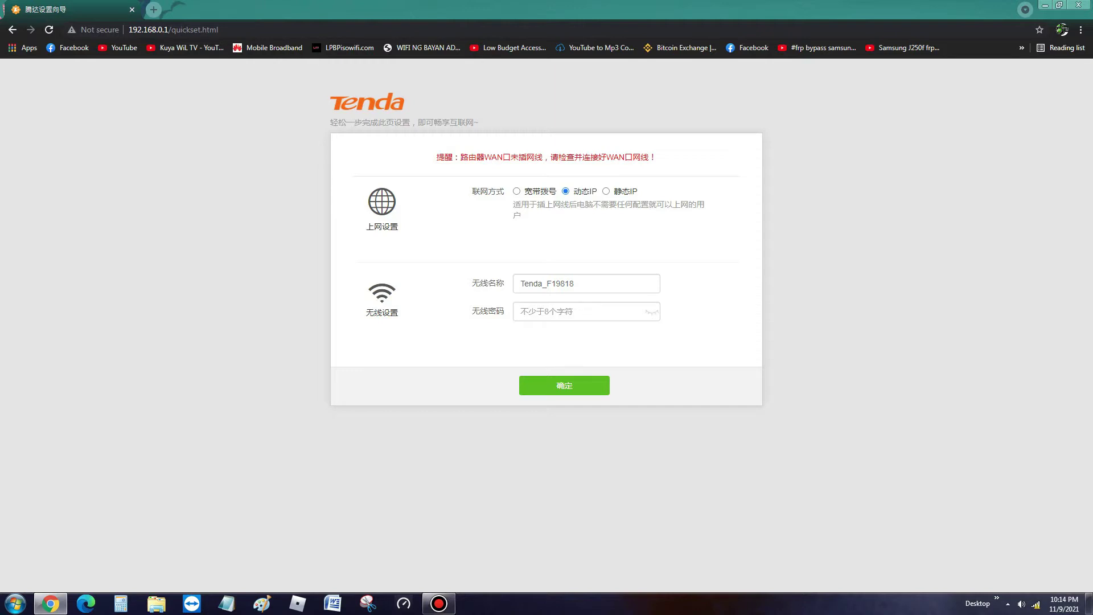
key(Return)
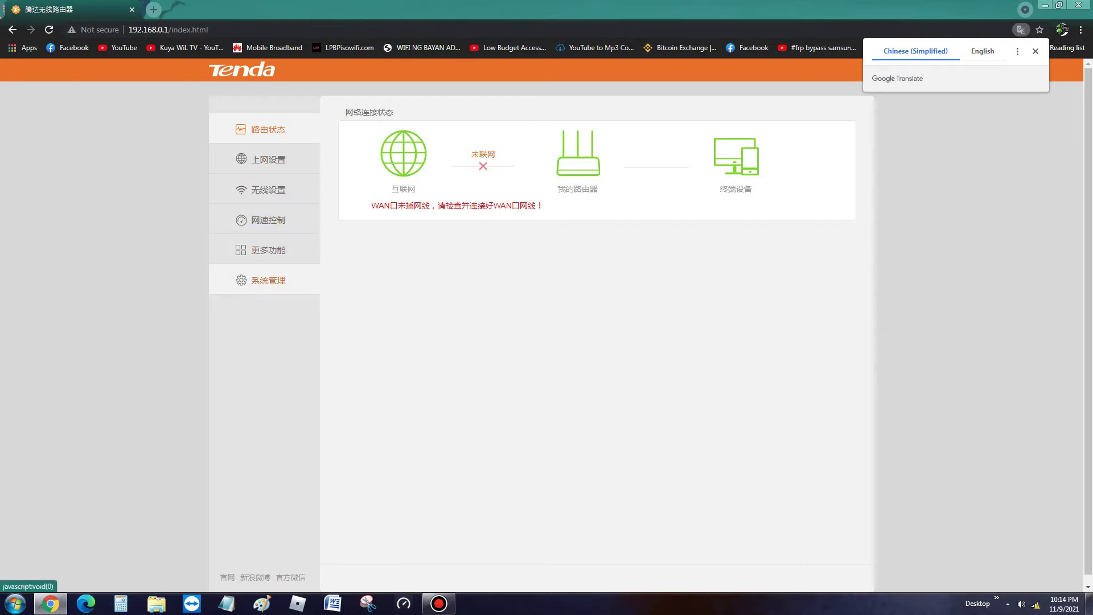
Step: Open the system management page (系统管理) and highlight the current firmware version in the device management section
click(265, 280)
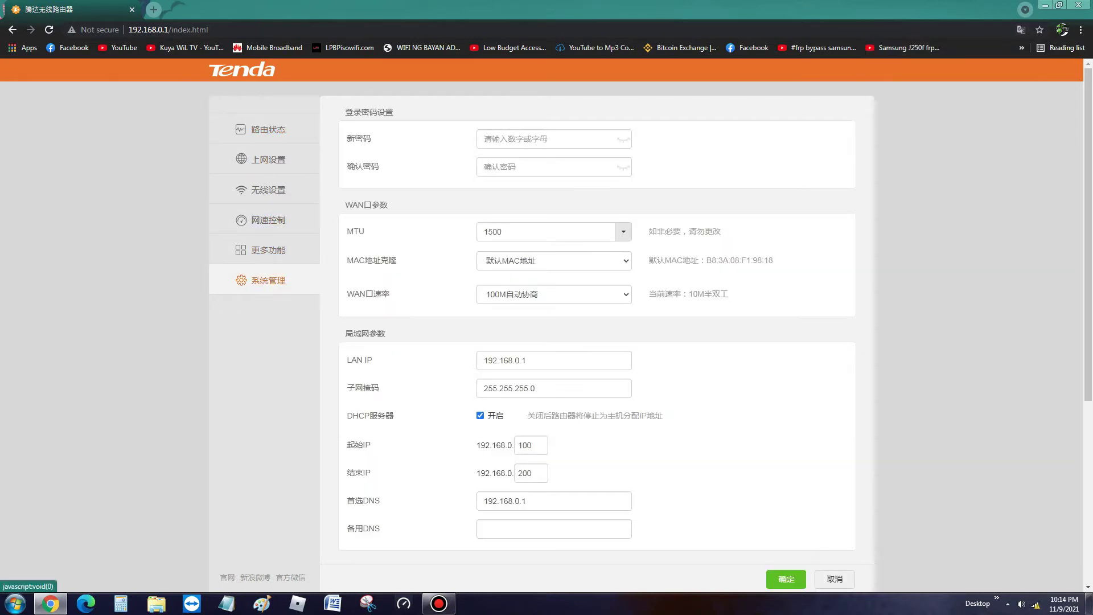
scroll(547, 325, down, 5)
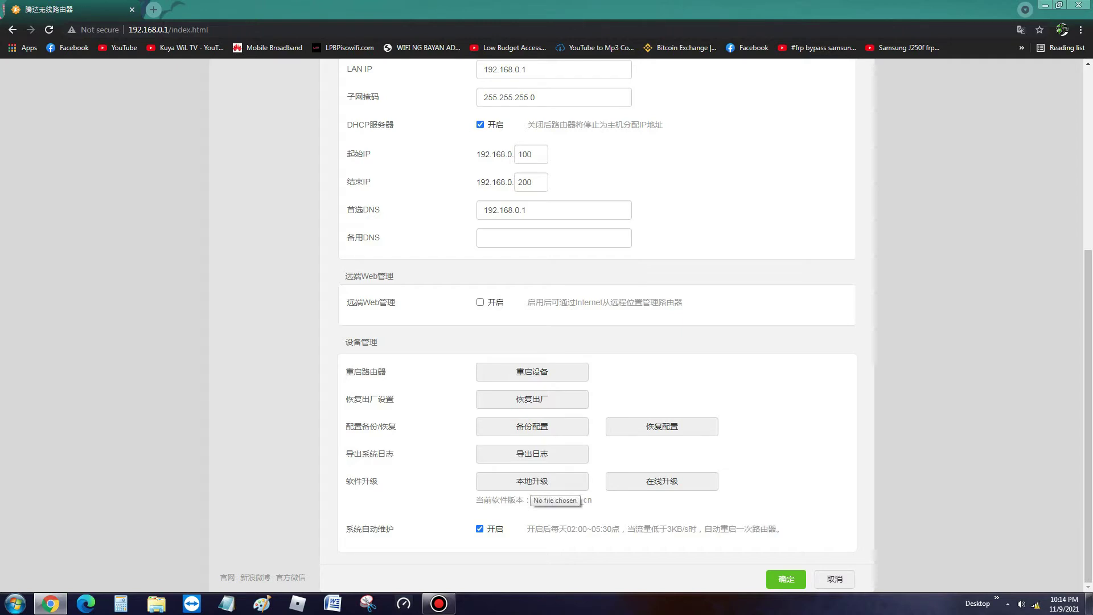
drag(532, 500, 592, 500)
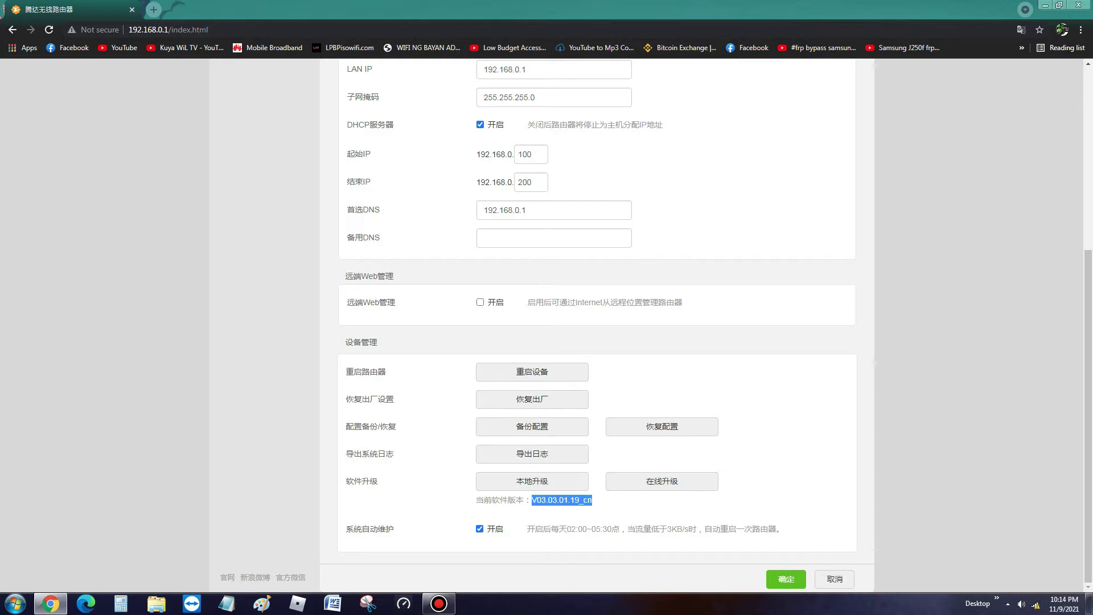
Step: Start a local firmware upgrade (本地升级) and browse to the inner F3 English Firmware folder on the INSTALLERS (E:) drive
click(532, 481)
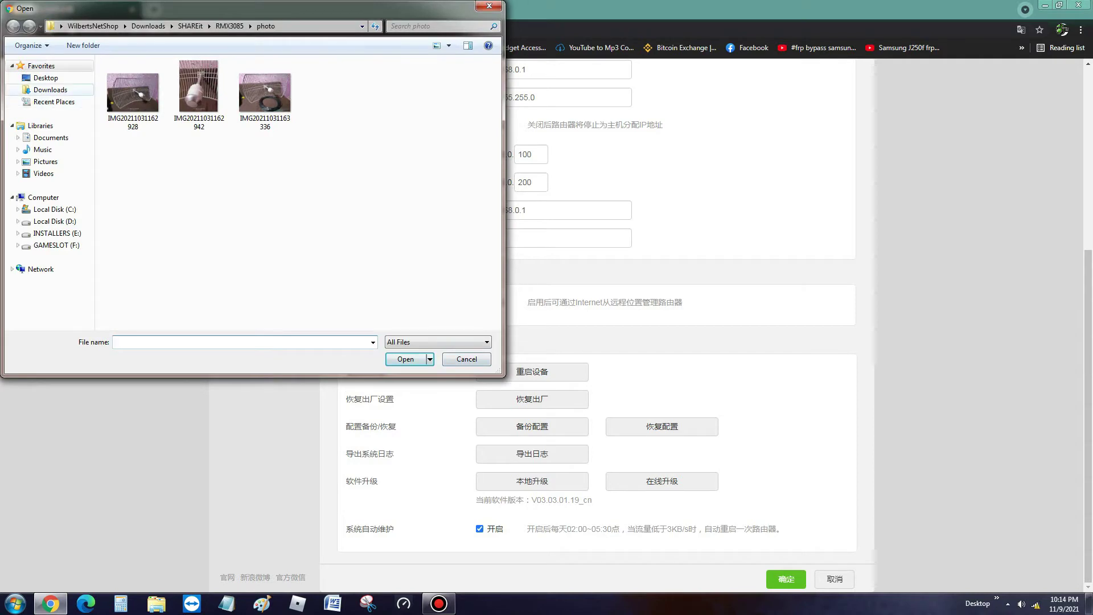
click(50, 90)
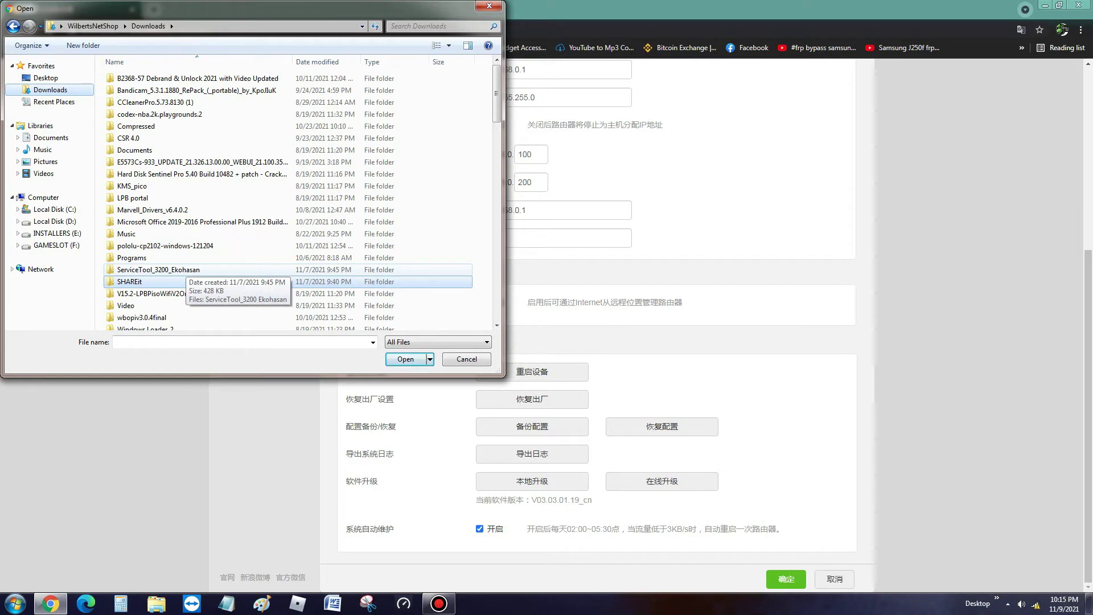
click(171, 269)
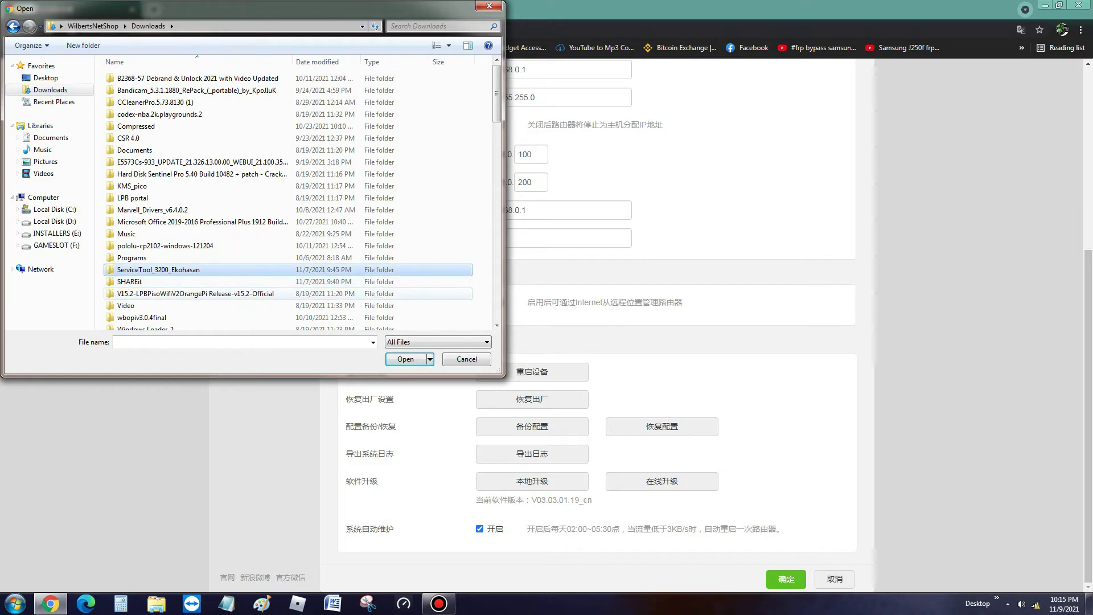
click(57, 233)
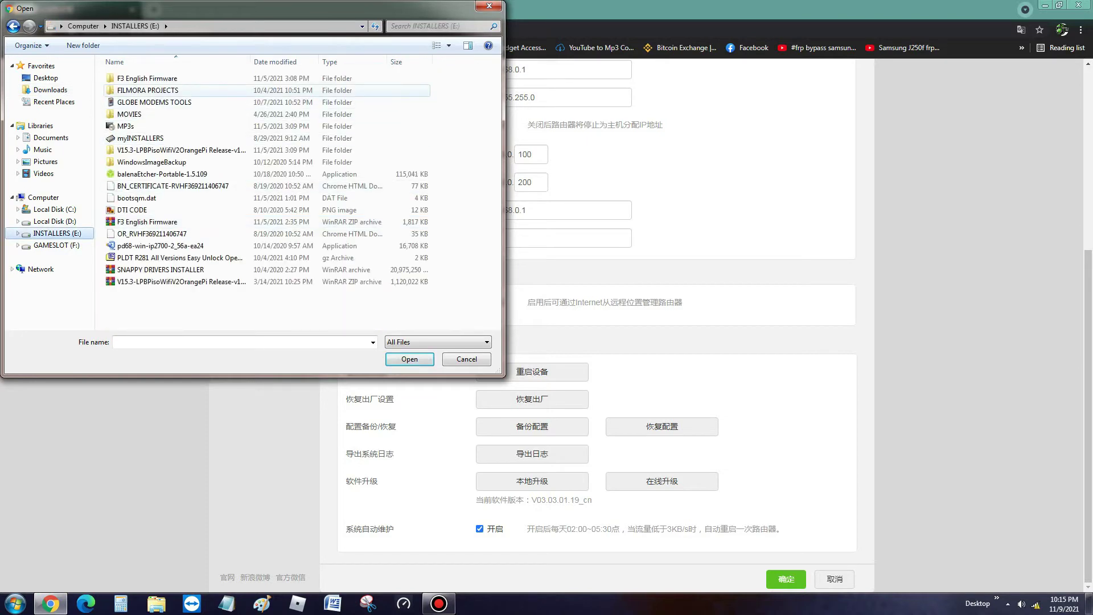
double_click(142, 78)
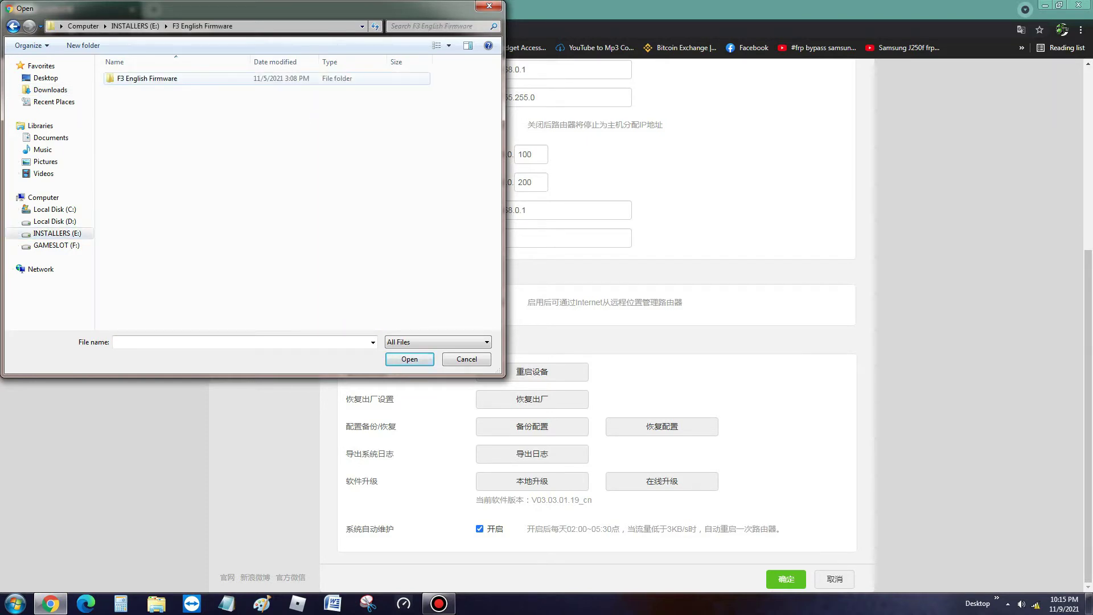
double_click(142, 78)
right_click(141, 125)
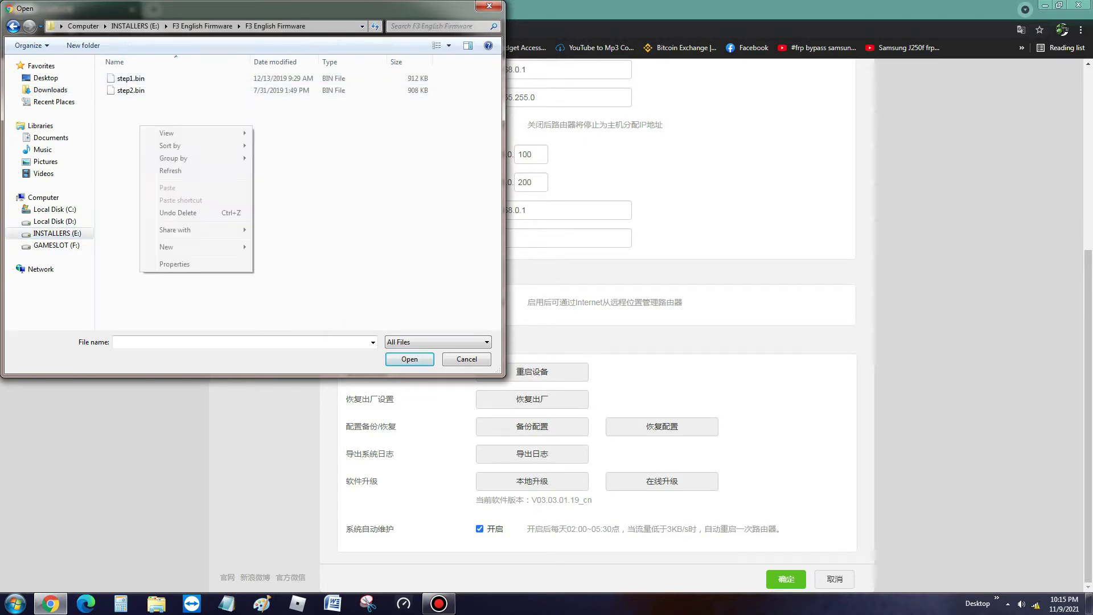
right_click(163, 171)
right_click(183, 213)
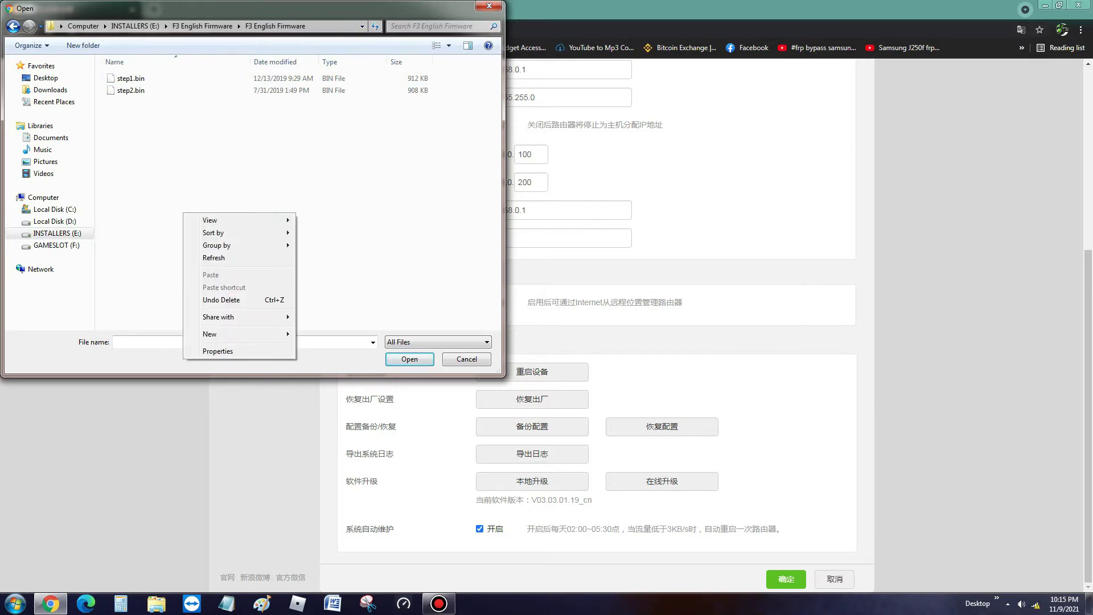
right_click(179, 170)
right_click(198, 211)
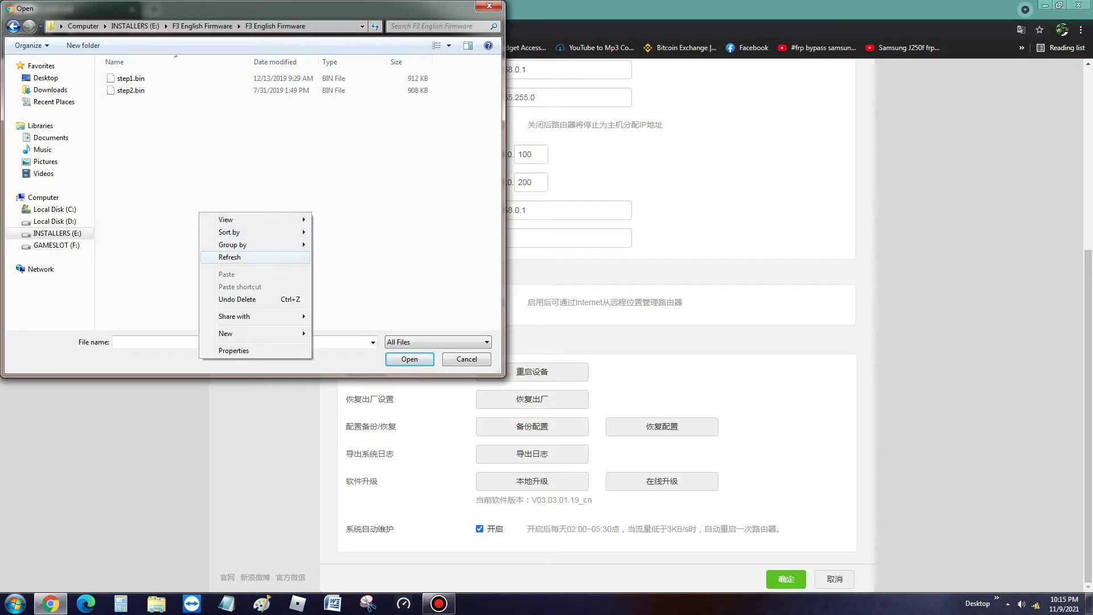
right_click(220, 261)
key(Escape)
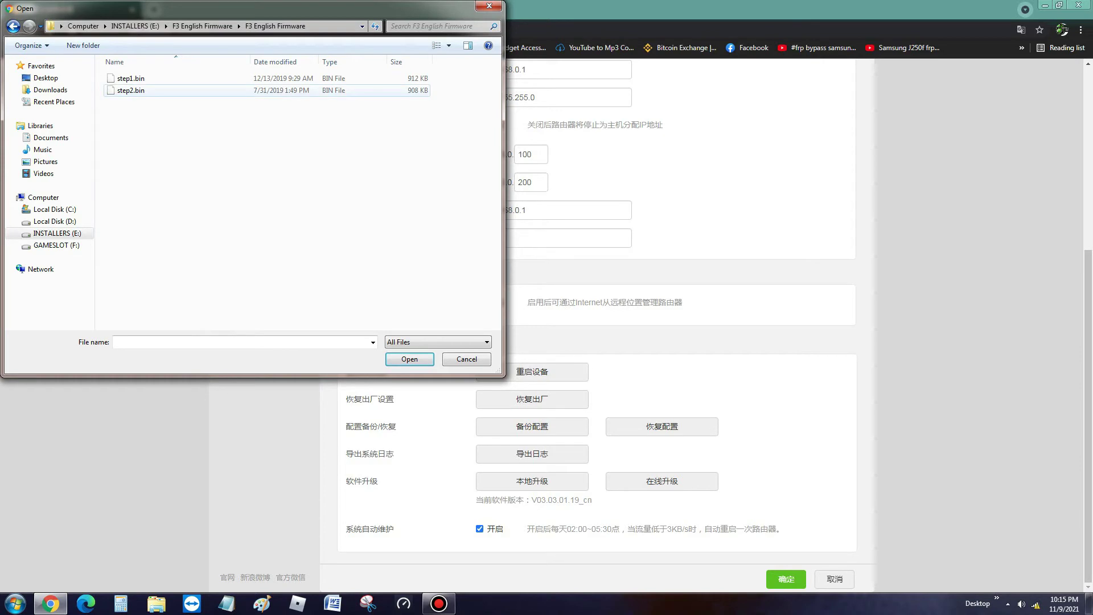
Step: Load step1.bin as the upgrade file and confirm the router's firmware upgrade
double_click(131, 78)
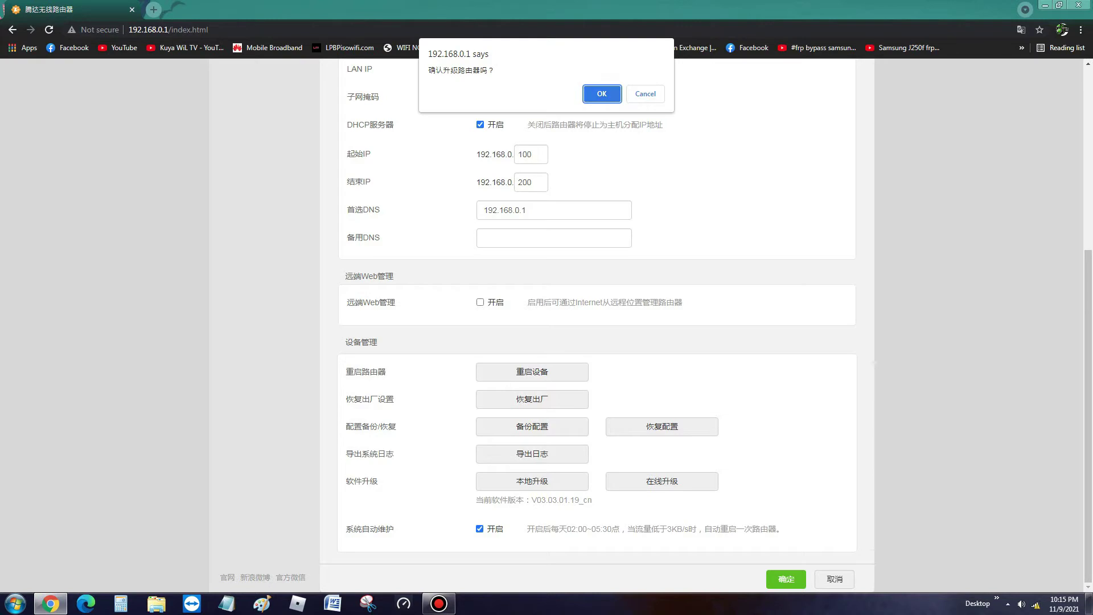
key(Return)
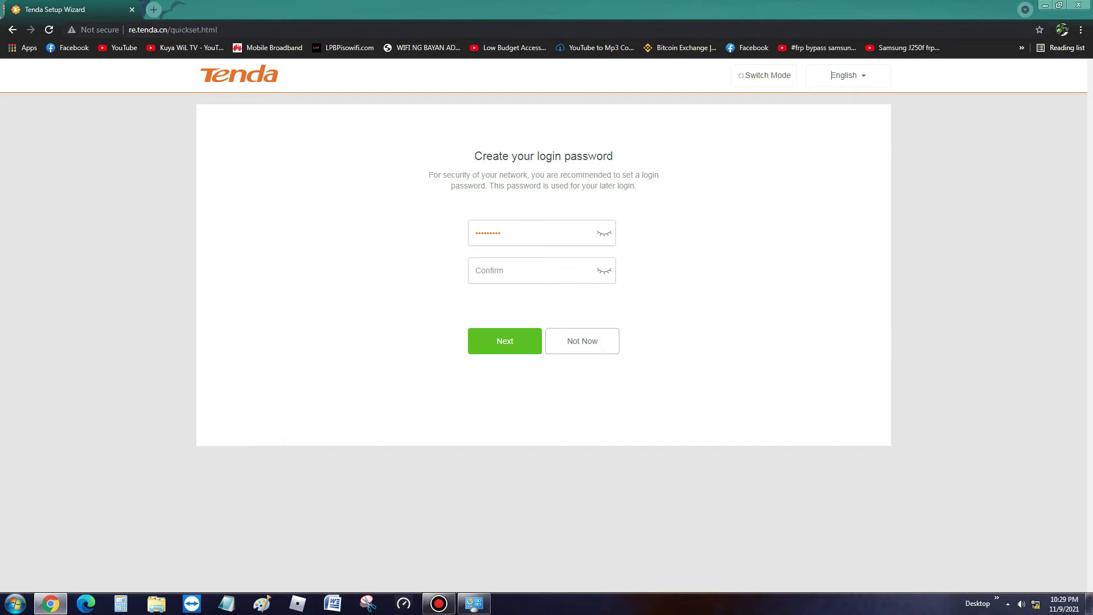
Step: Switch the device's operating mode to AP Mode
click(760, 75)
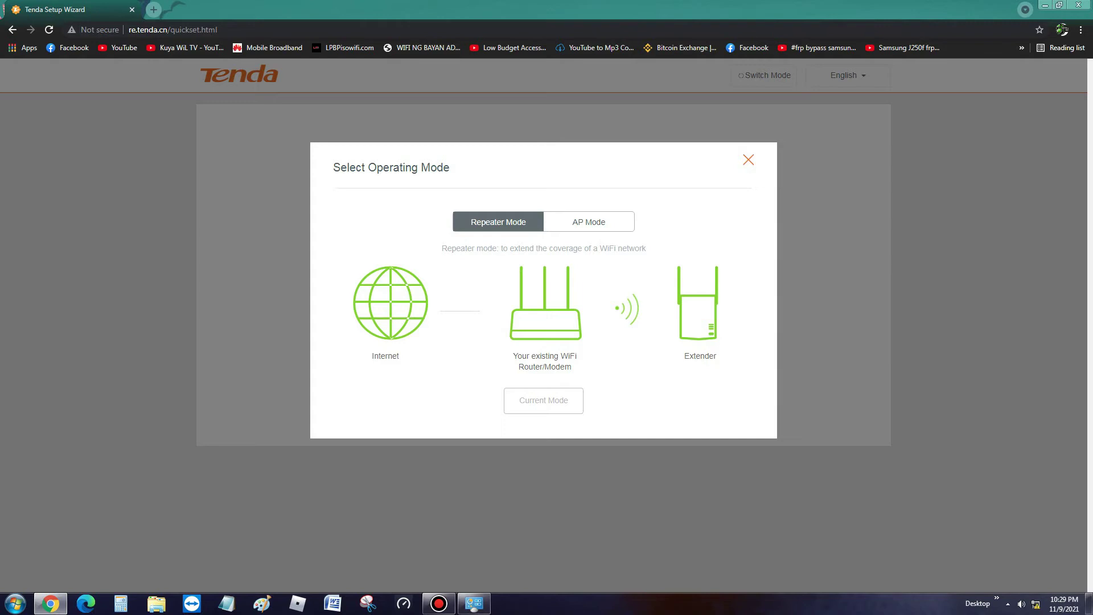
click(590, 222)
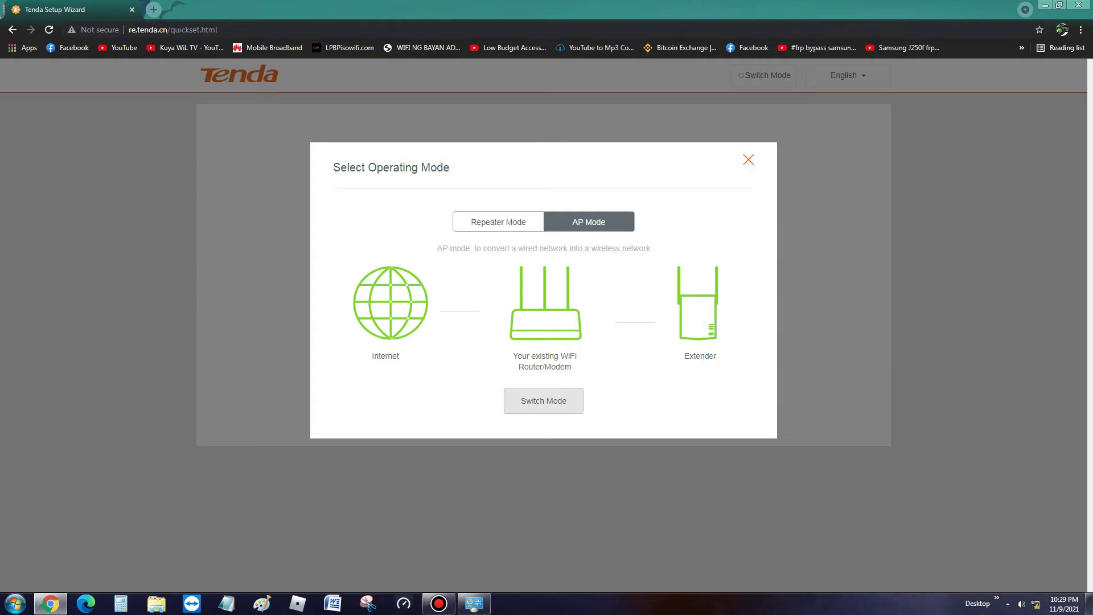
click(543, 400)
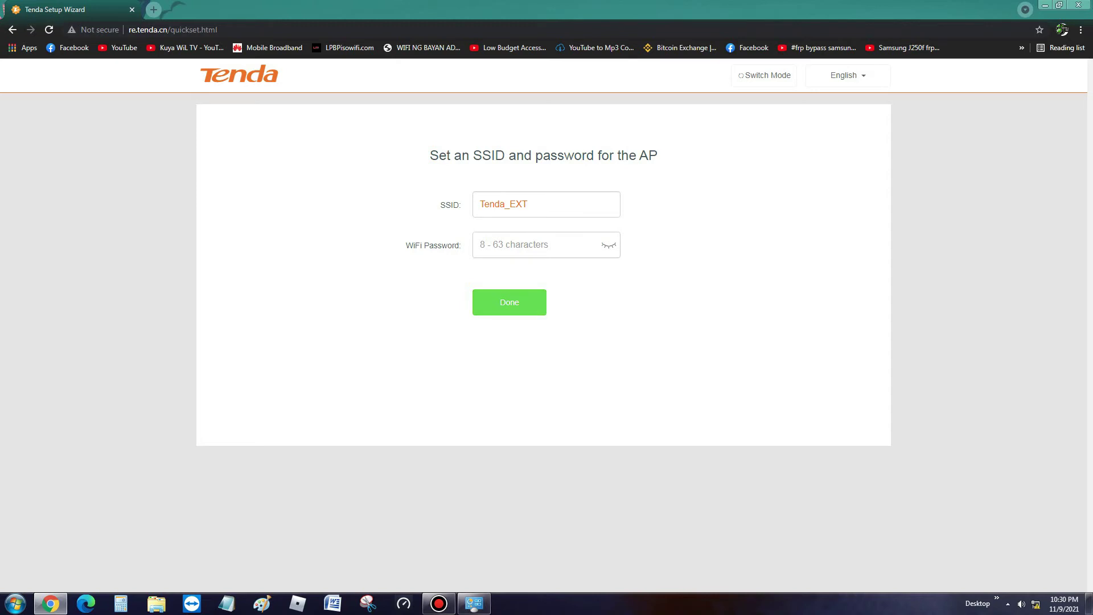
Step: Finish the AP setup with the SSID Tenda_EXT and decline saving the password in the browser
click(478, 299)
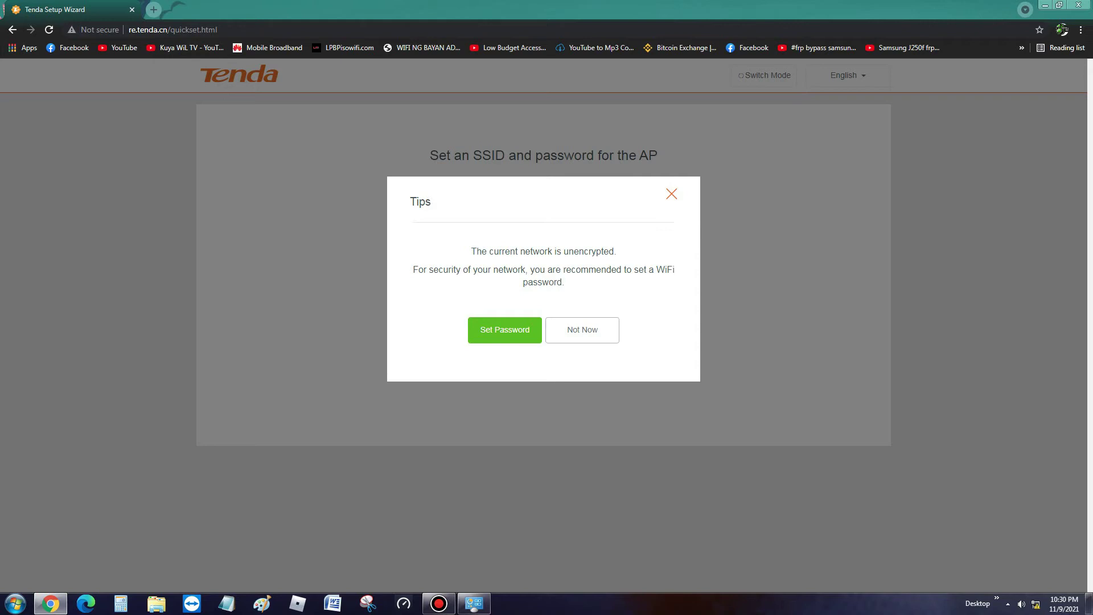
click(495, 331)
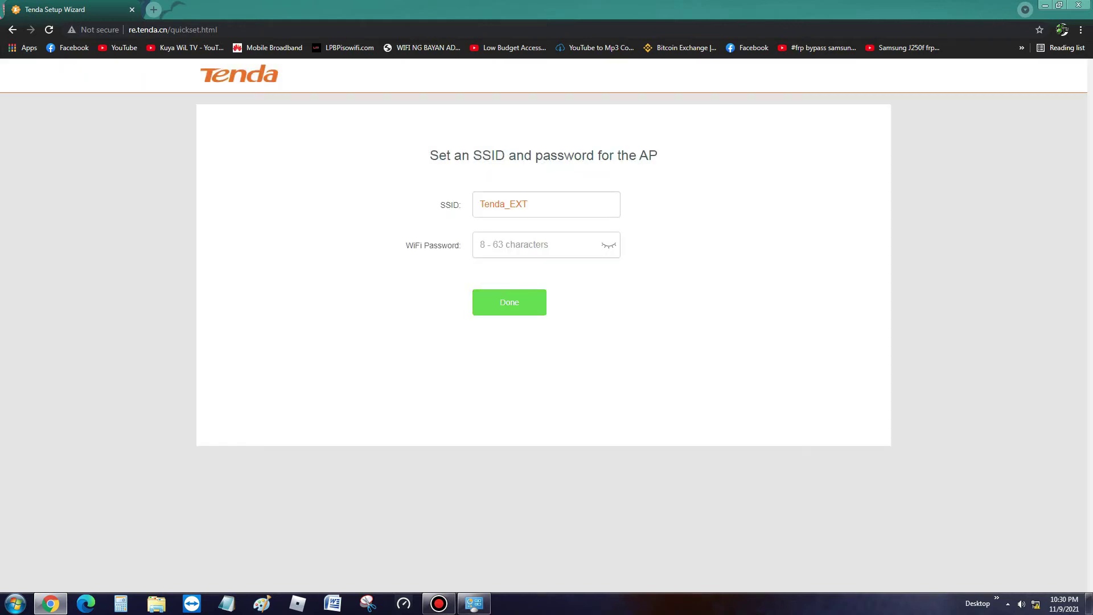
click(510, 302)
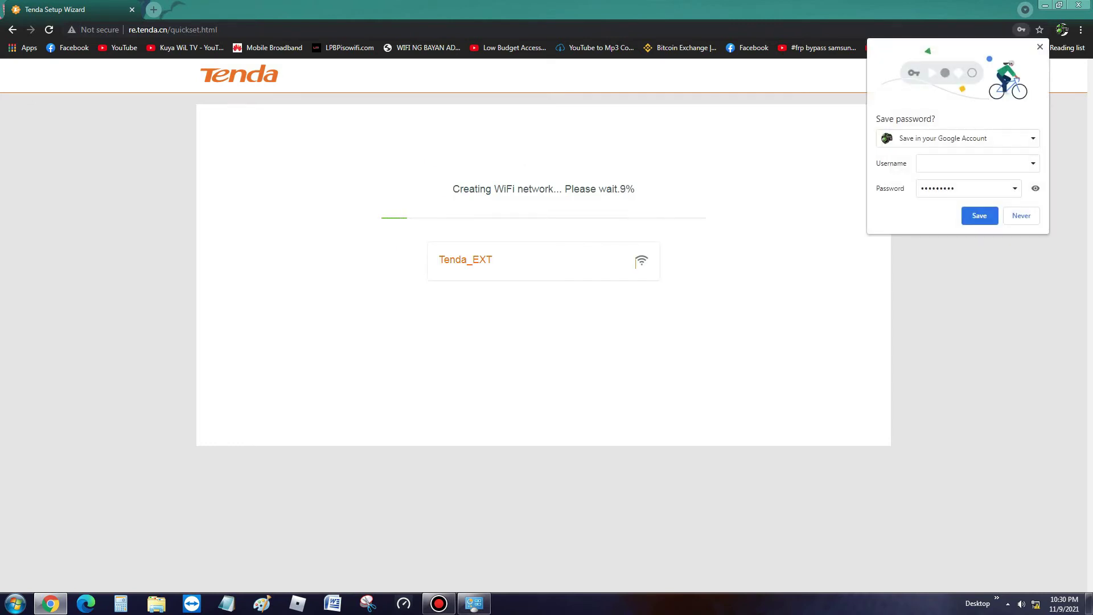
click(1022, 216)
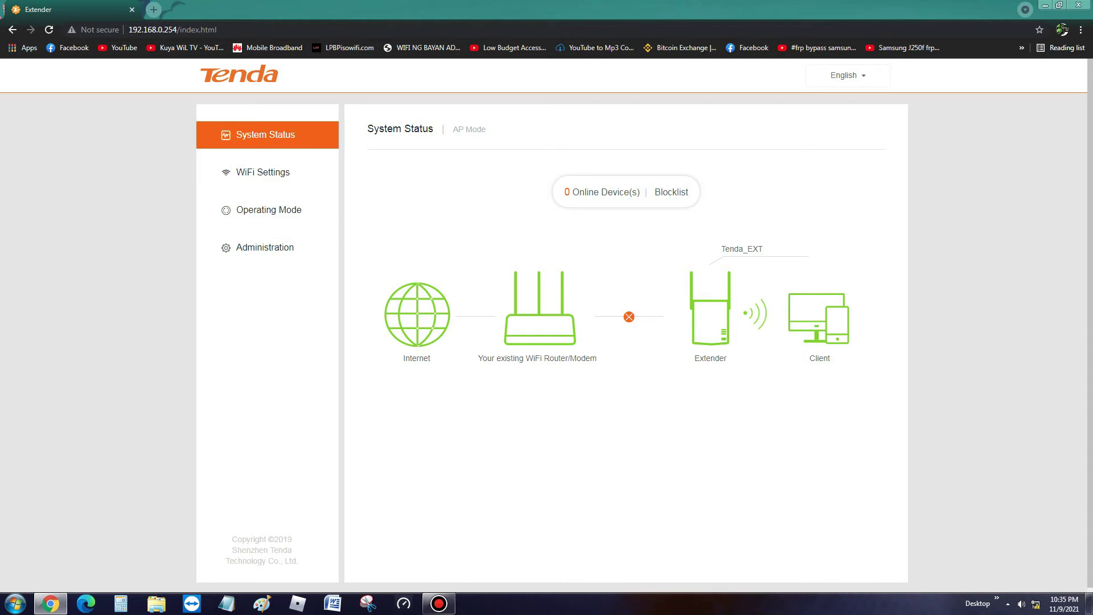
Step: Start a firmware upgrade from the extender's administration settings with step2.bin and confirm it
click(265, 247)
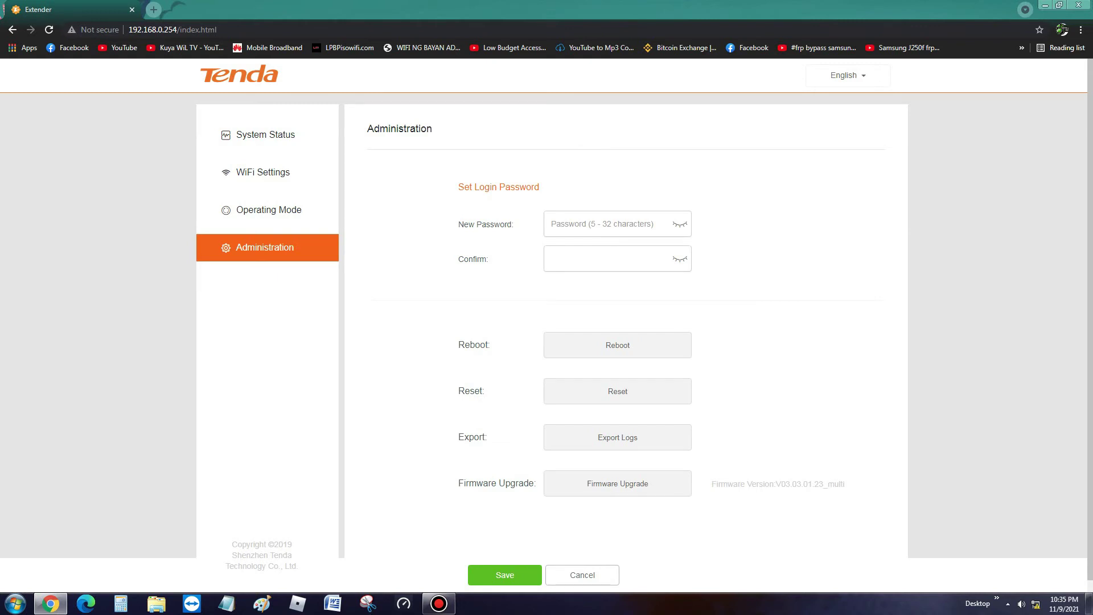
scroll(546, 325, down, 1)
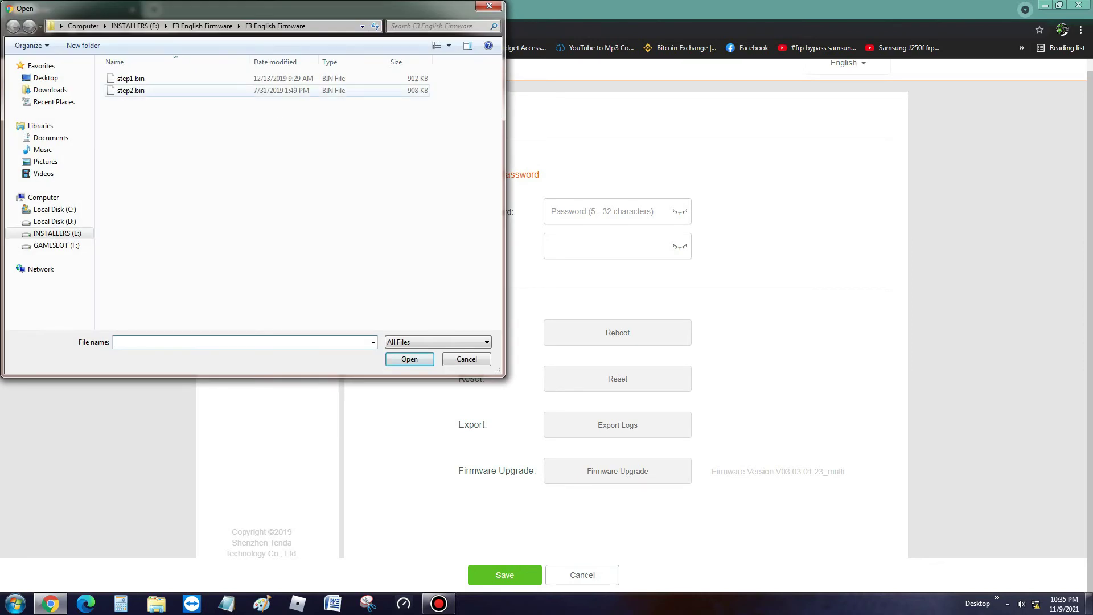
double_click(131, 90)
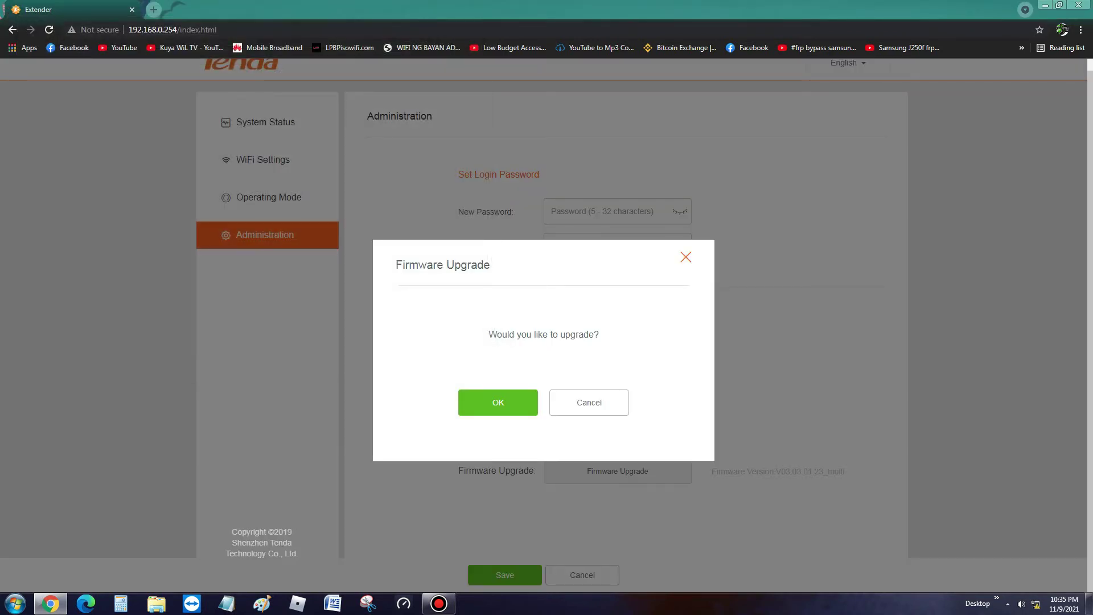
key(Return)
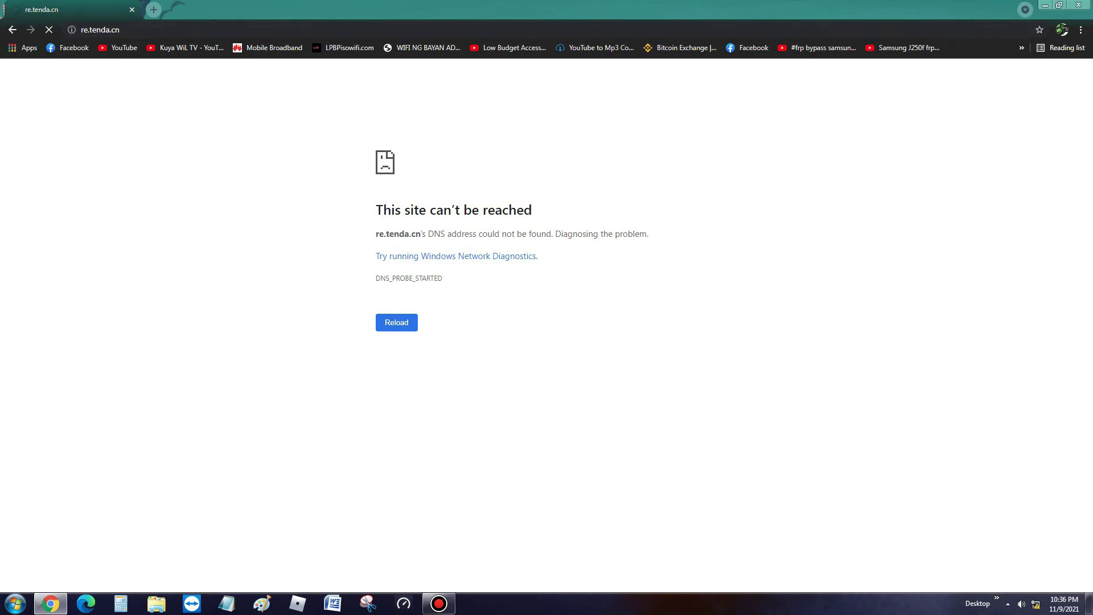
Step: Open the router's web interface at 192.168.0.254
key(ctrl+l)
text(192)
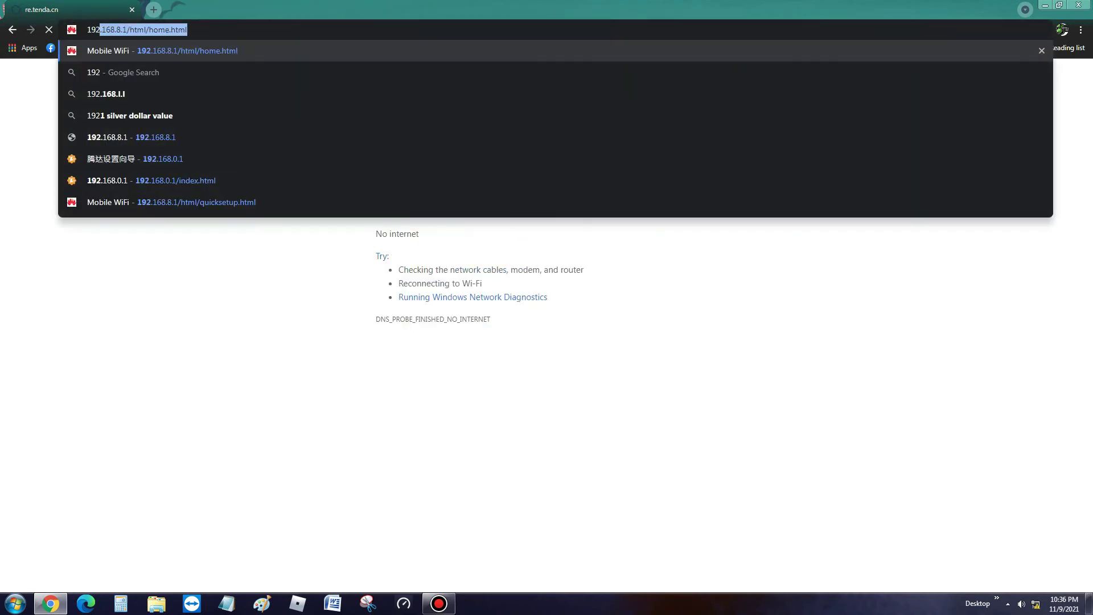
text(.168.0.0)
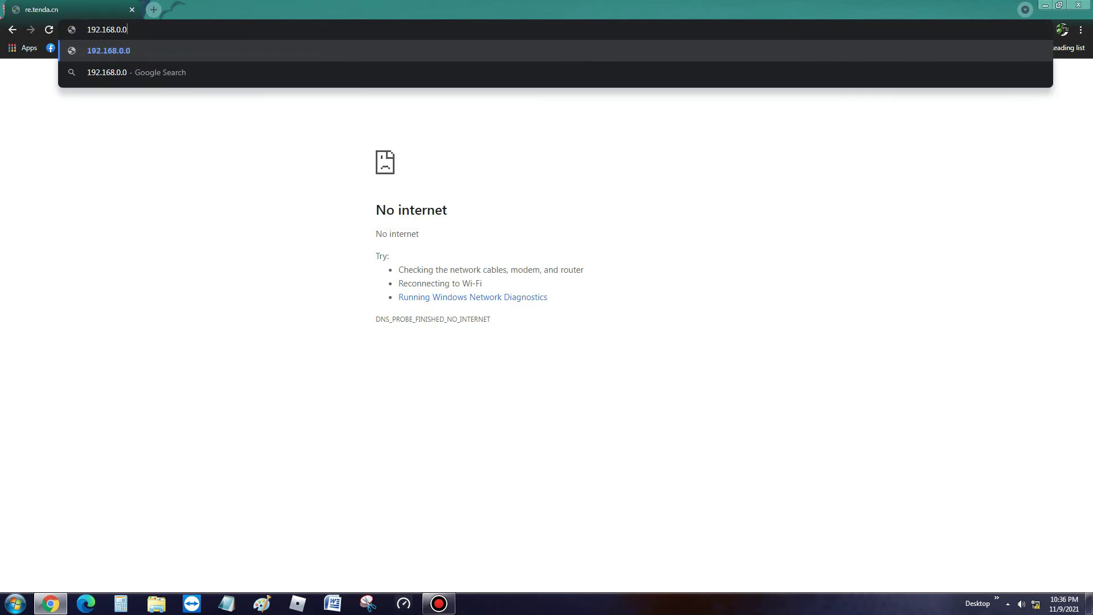
key(BackSpace)
text(254)
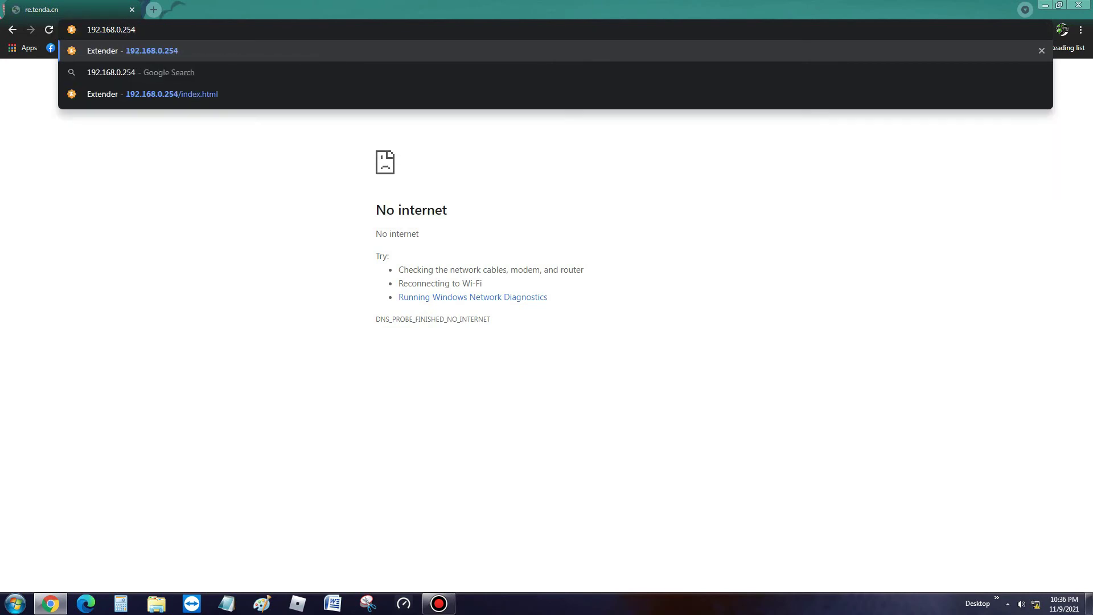
key(Return)
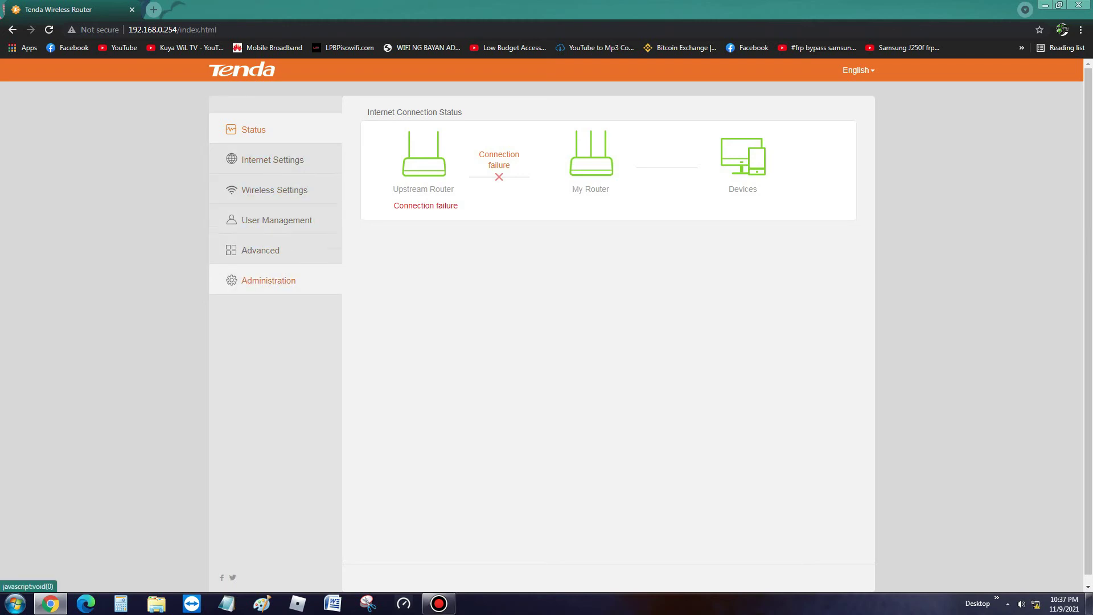
Step: Look through the router's User Management, Advanced and Wireless Settings pages
click(277, 220)
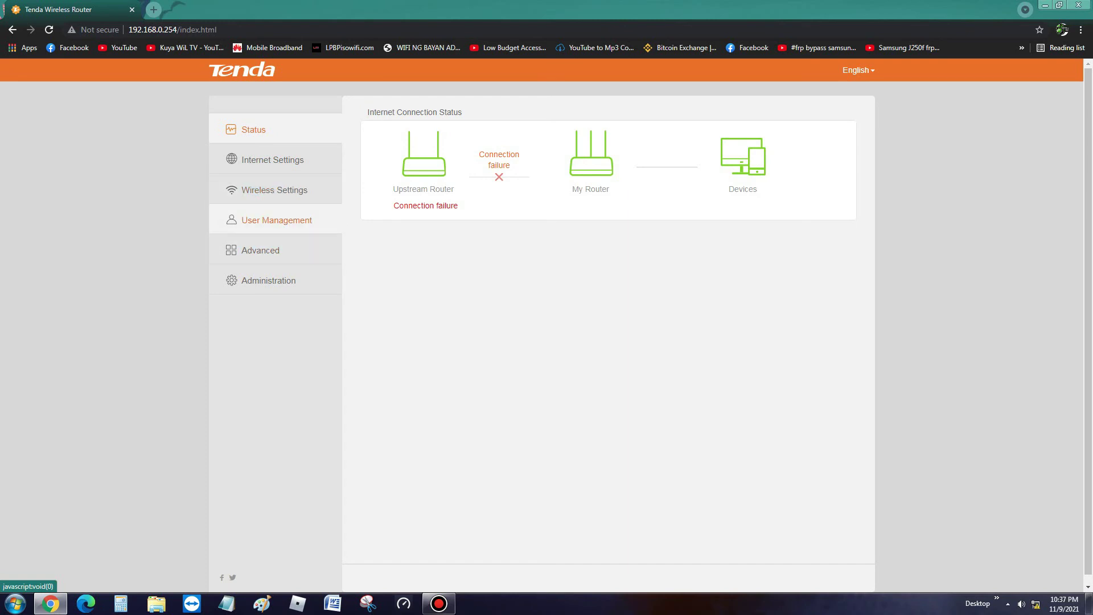
click(275, 190)
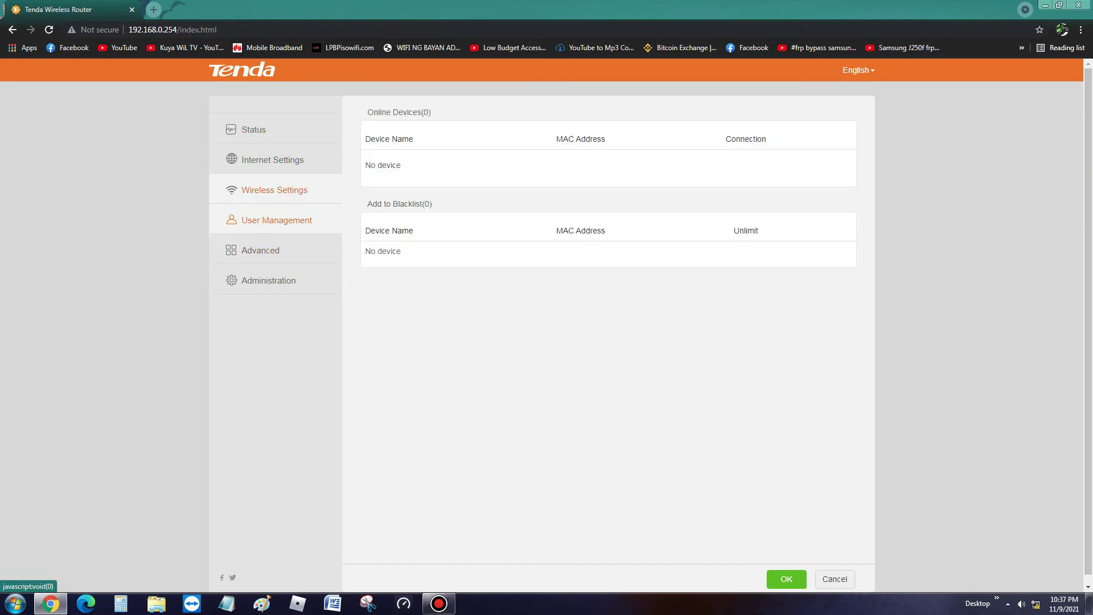
click(260, 250)
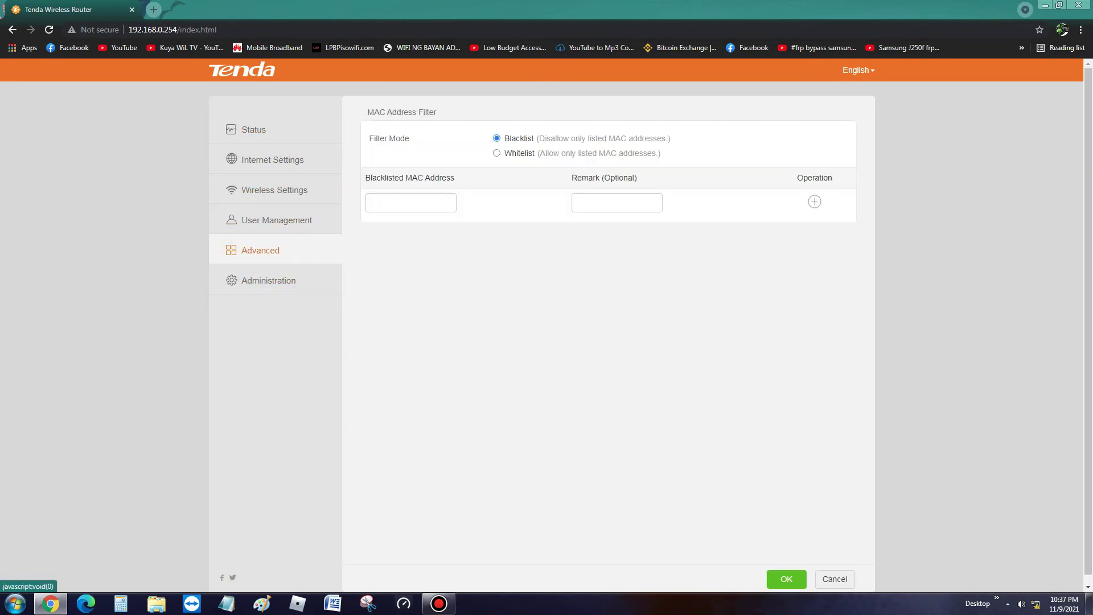
click(277, 220)
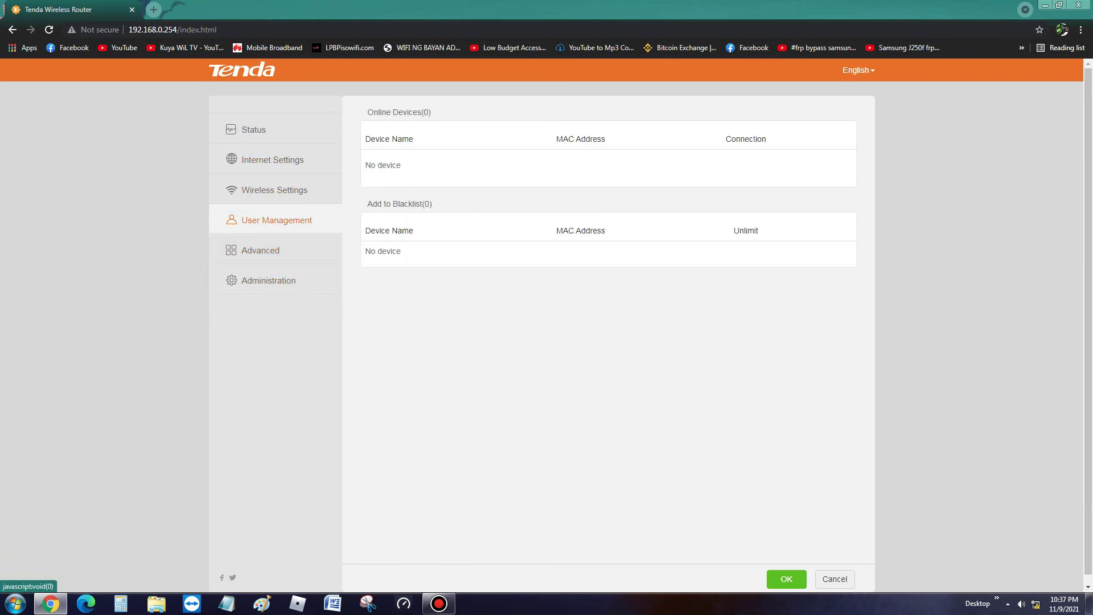
click(274, 189)
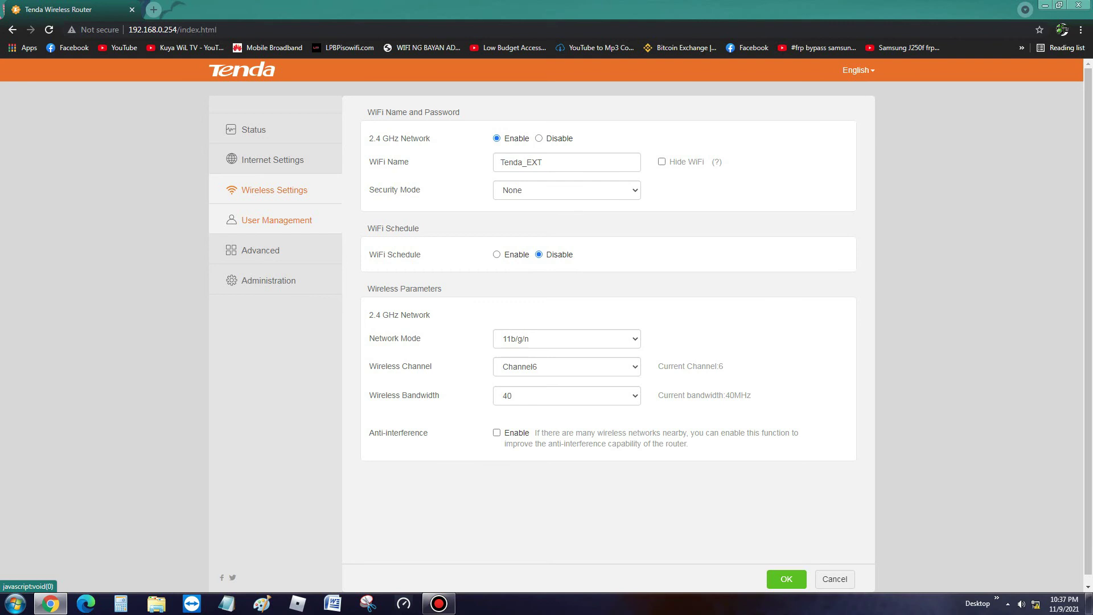
Step: Try the Router operating mode with a Dynamic IP Address connection, and switch the selection back to AP
click(272, 160)
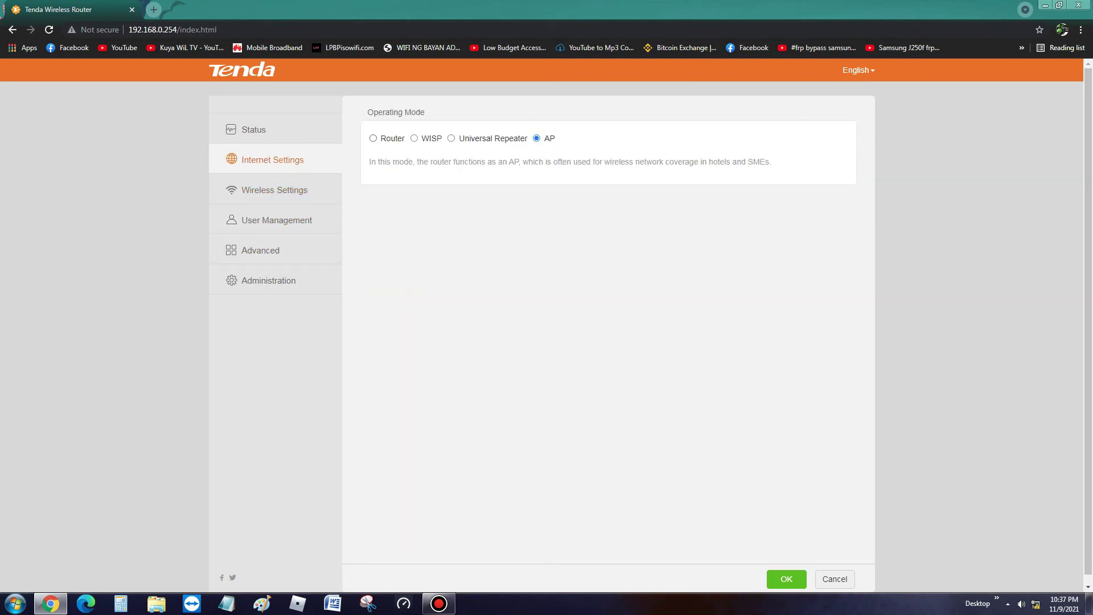
click(373, 138)
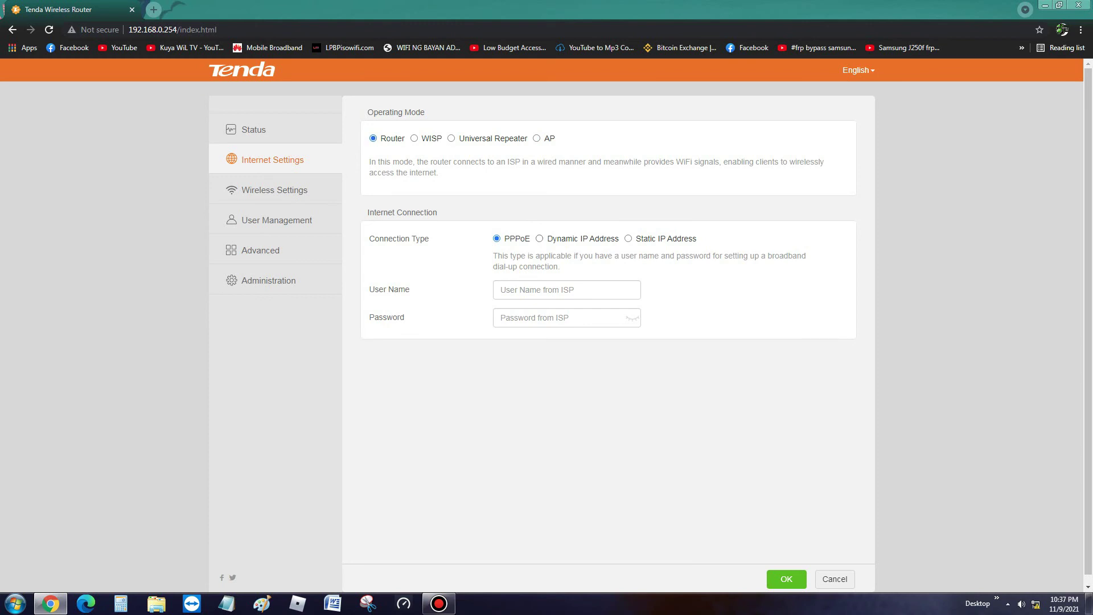
click(539, 238)
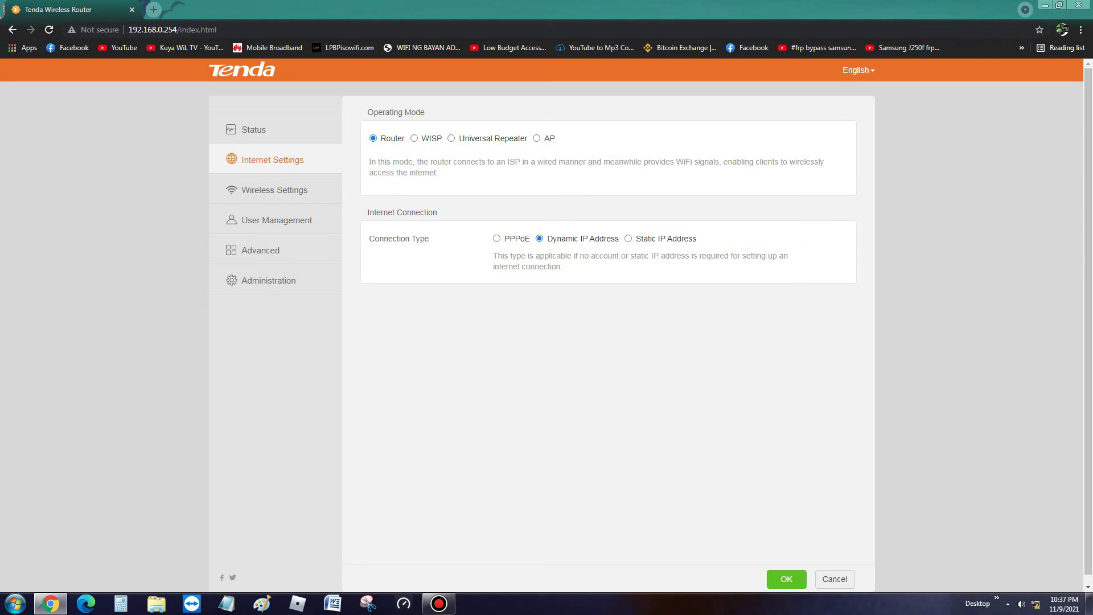
click(536, 138)
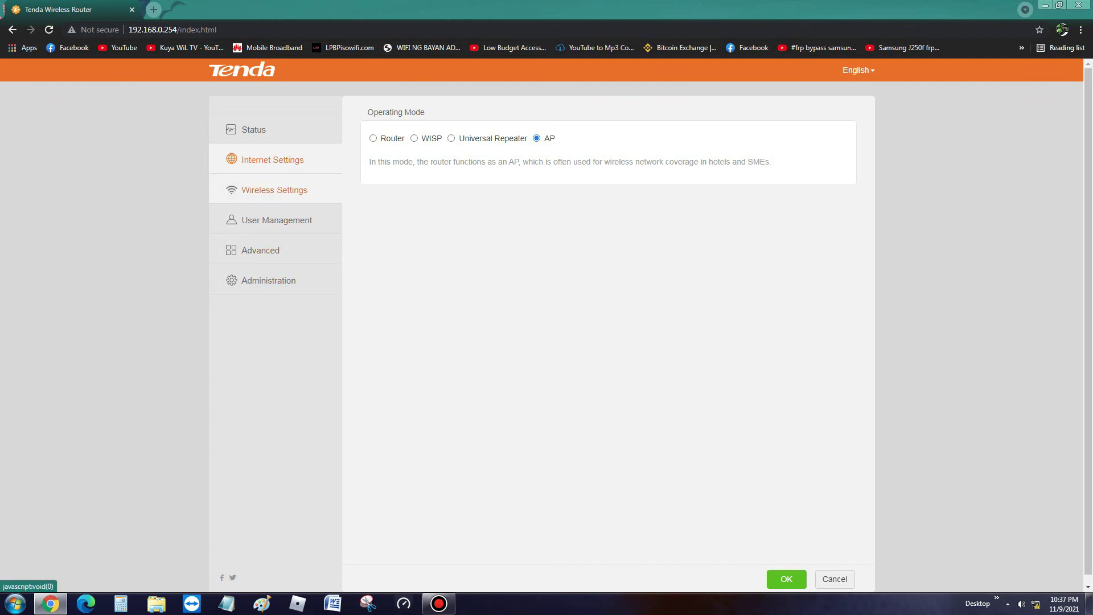
click(786, 579)
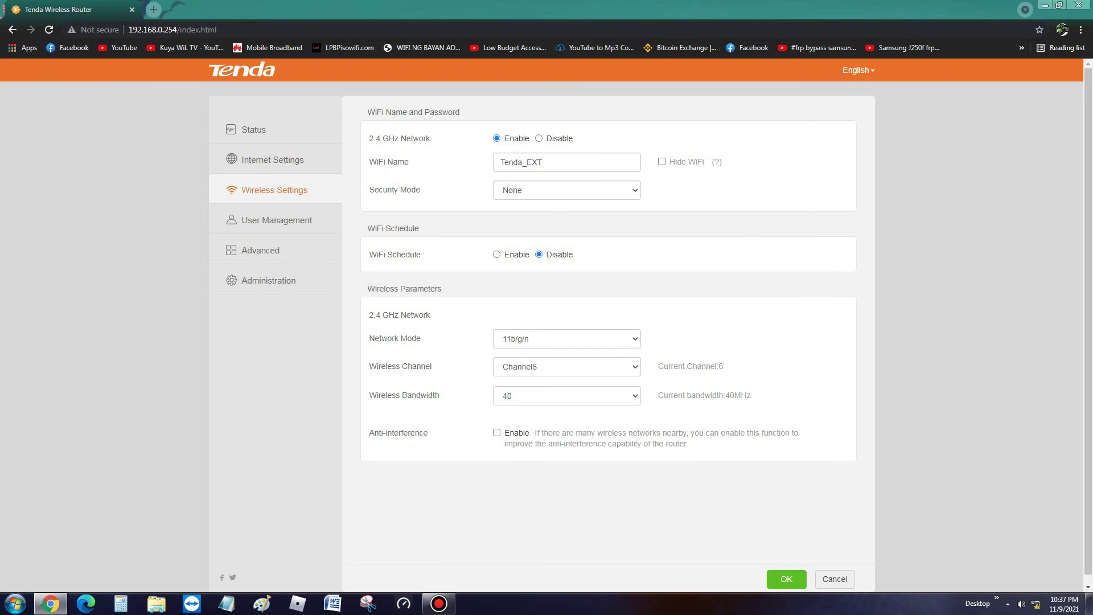
Step: Rename the 2.4 GHz WiFi network as PISOWIFI, save the wireless settings and accept the release of the wireless connection
click(541, 162)
drag(541, 162, 500, 162)
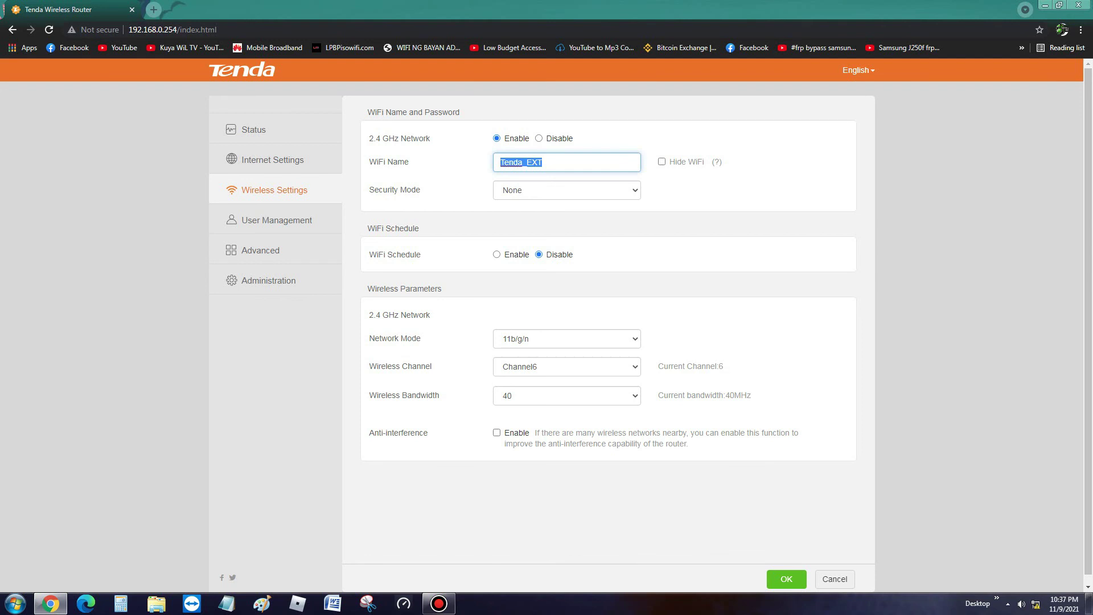
key(Caps_Lock)
text(PISO)
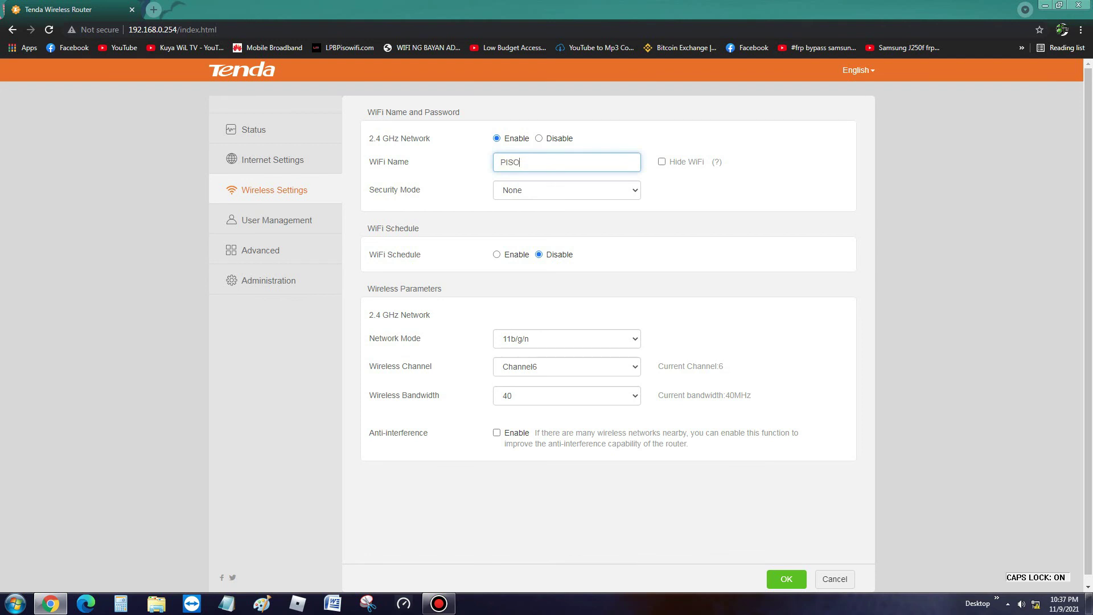
text(WIFI)
click(786, 578)
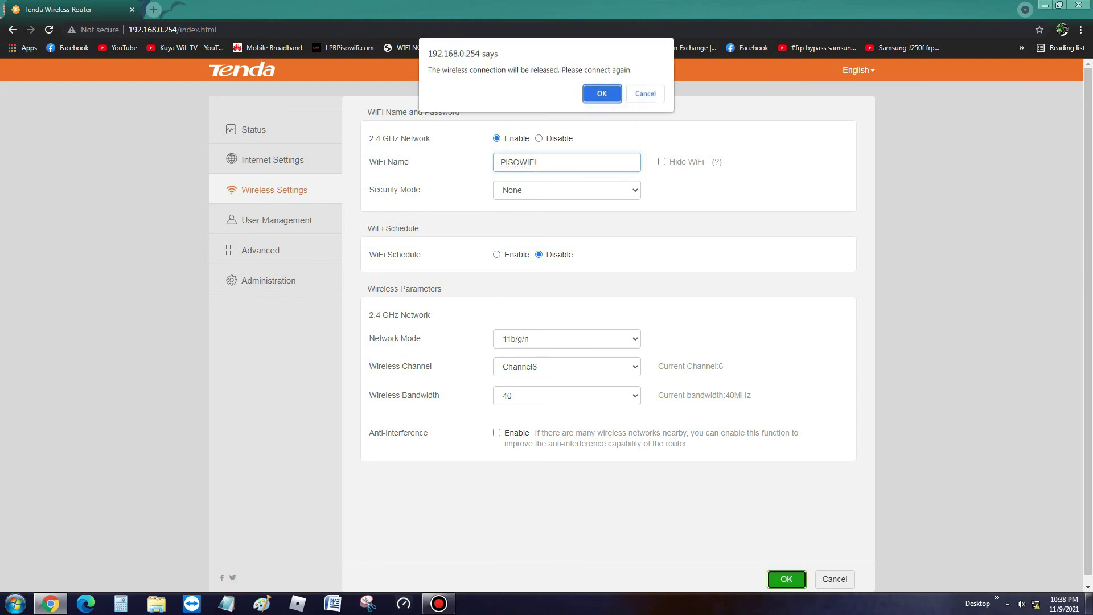
key(Return)
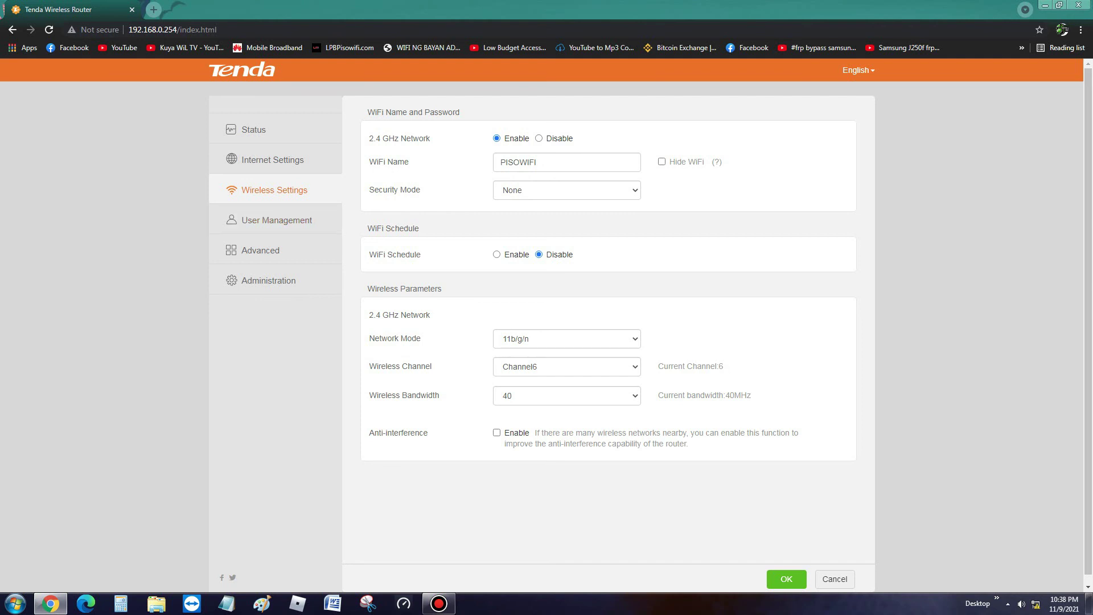
click(787, 579)
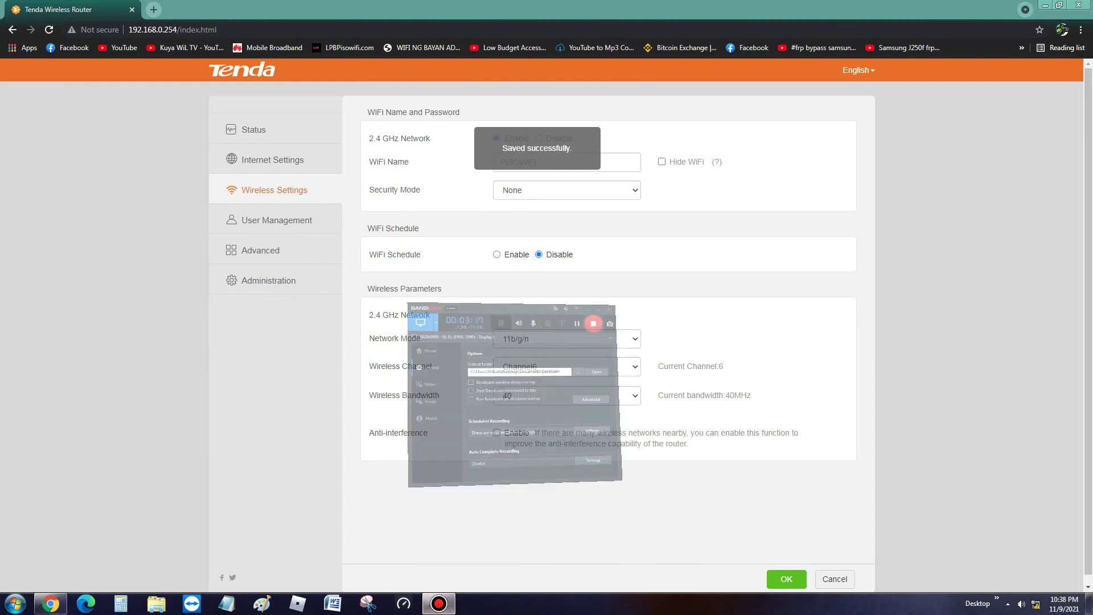